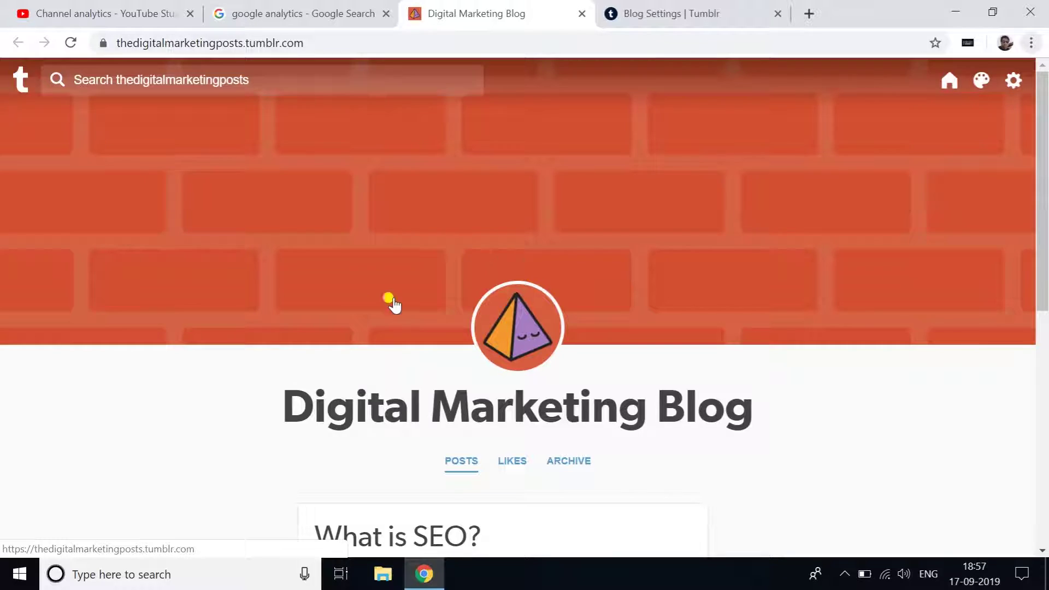
Step: Select the blog address thedigitalmarketingposts.tumblr.com in the address bar
click(318, 45)
key(ctrl+c)
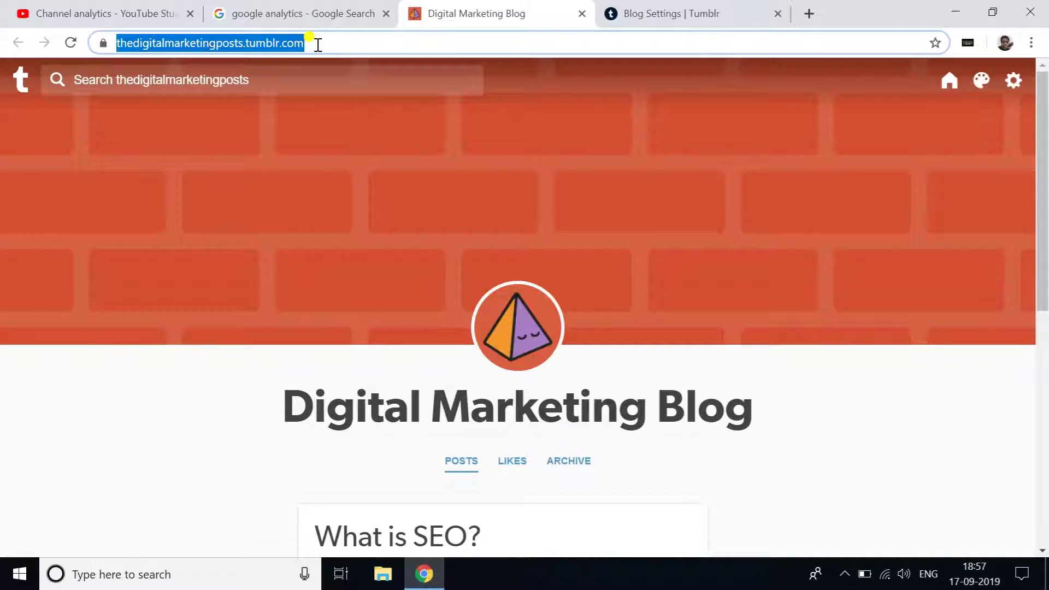
Step: Open Google Analytics from the 'google analytics' search result
click(320, 16)
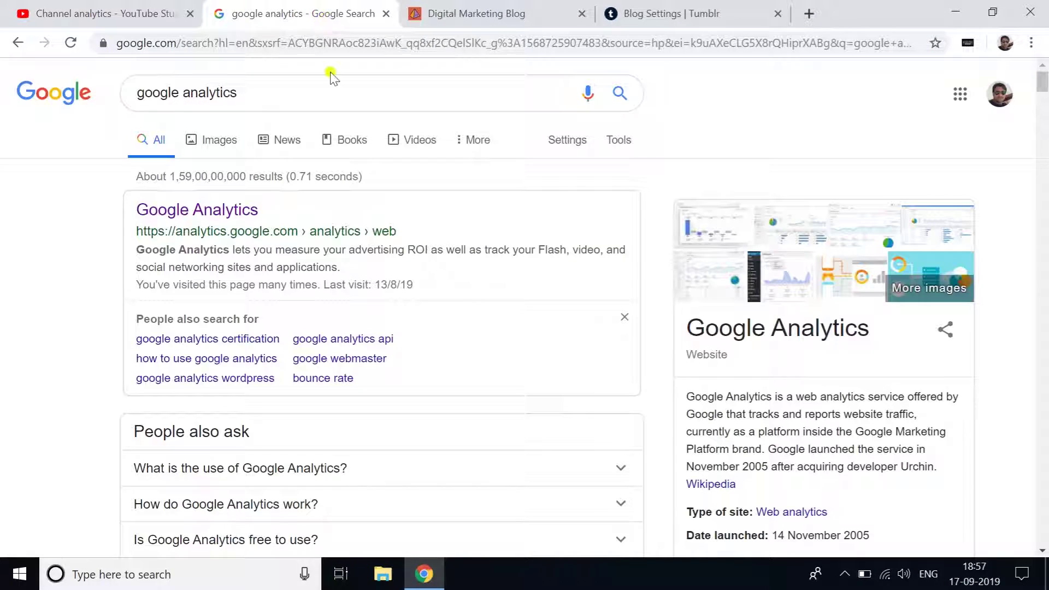
click(205, 216)
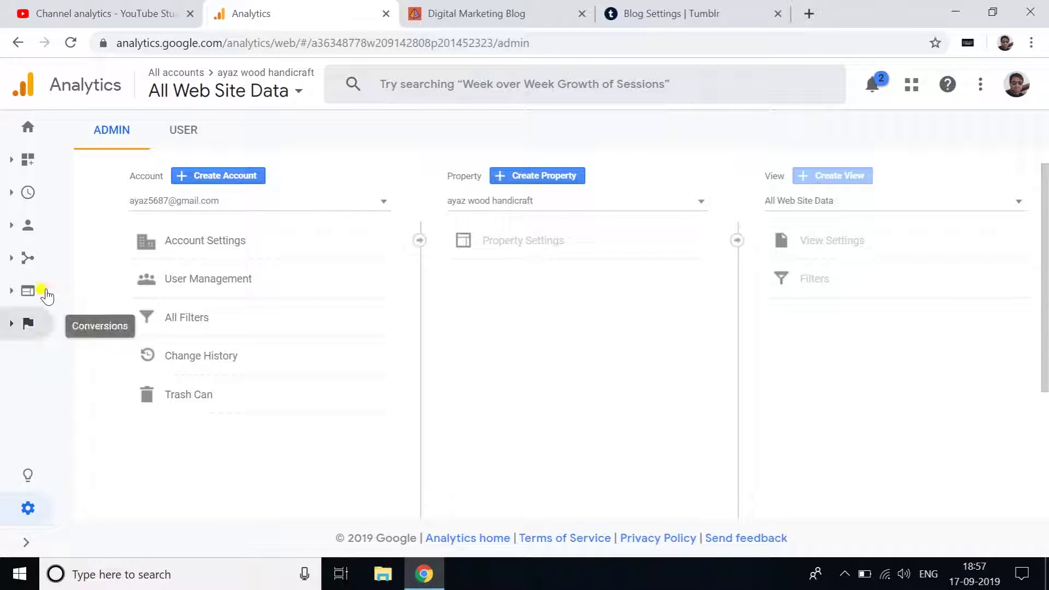
Step: Start creating a new property that measures a Web site
click(26, 543)
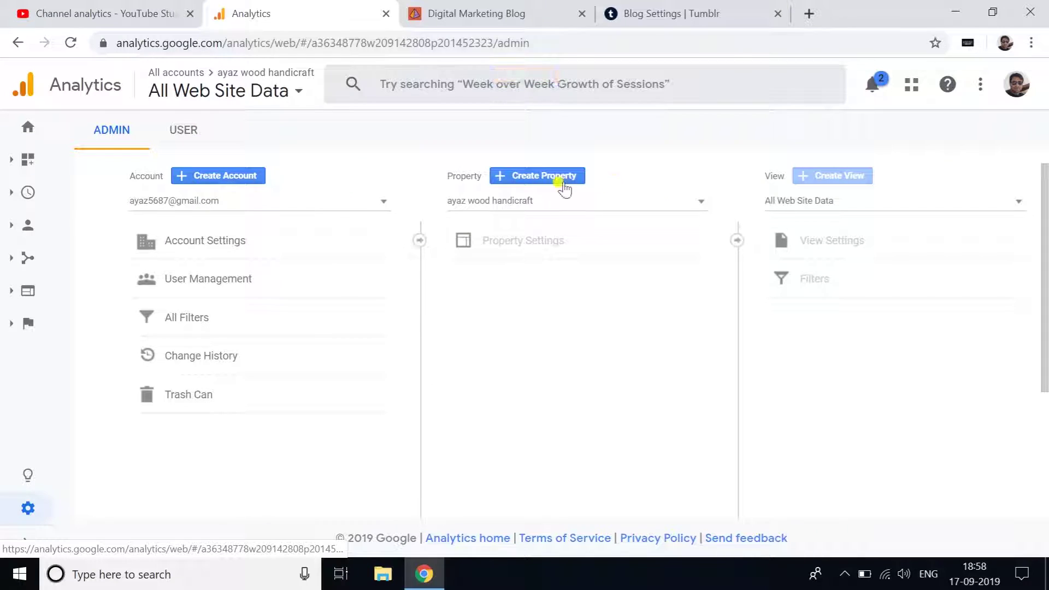
click(538, 176)
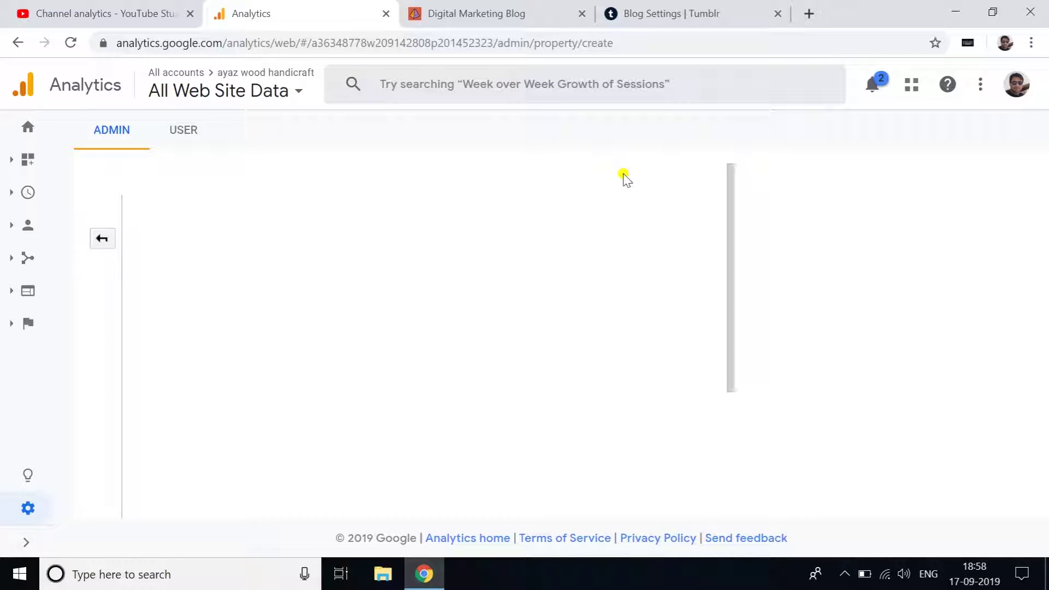
scroll(732, 256, down, 3)
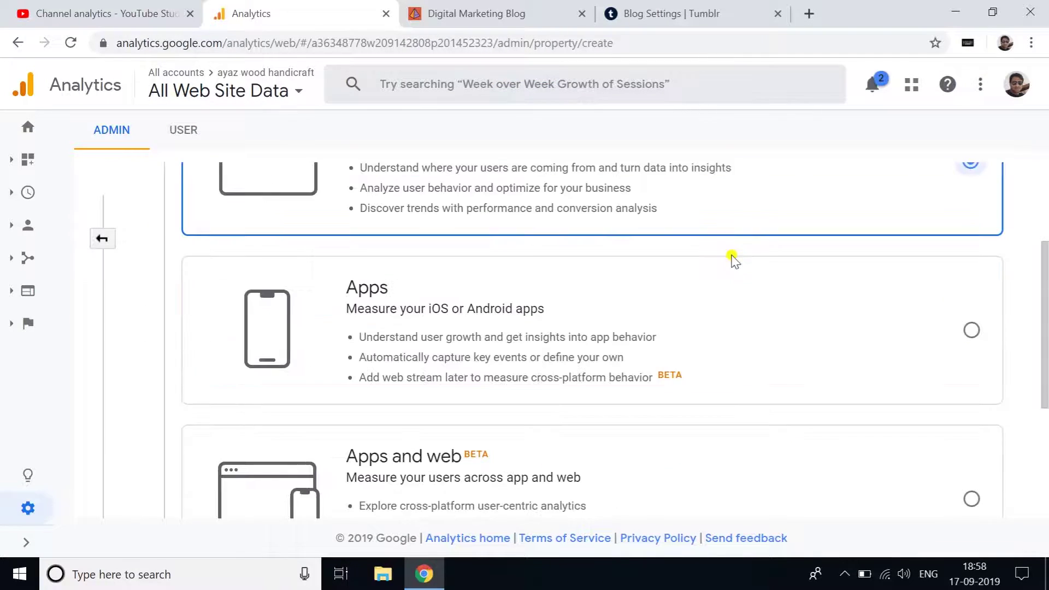
scroll(953, 230, up, 3)
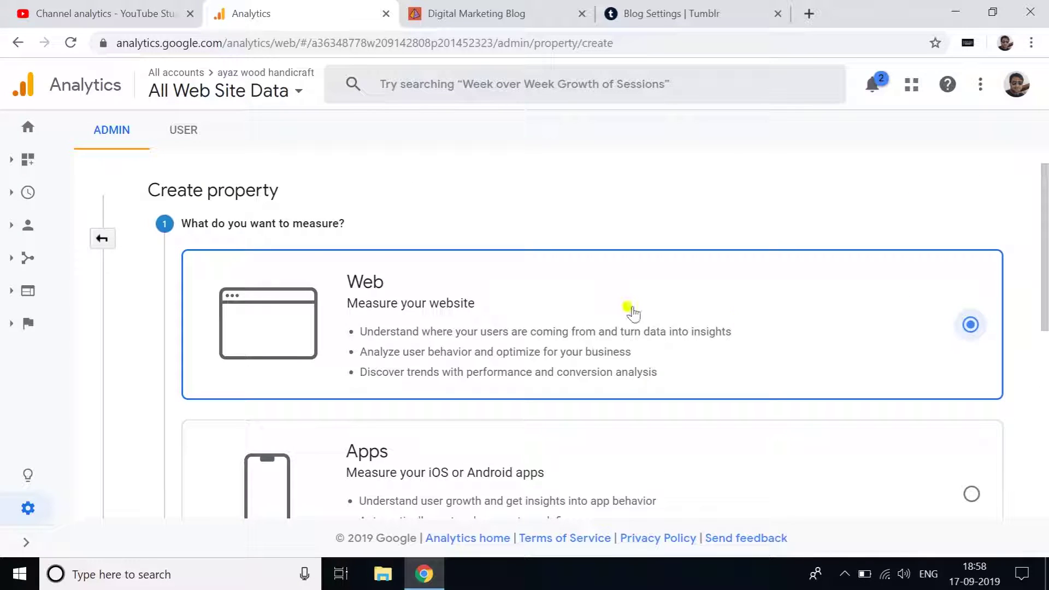
scroll(628, 309, down, 3)
scroll(616, 302, down, 4)
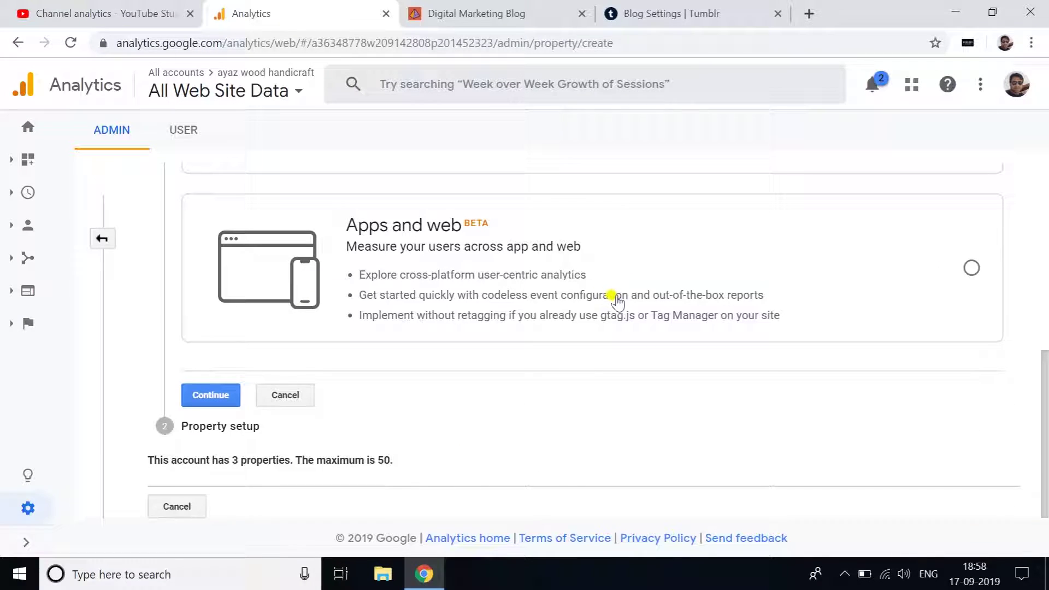
click(214, 395)
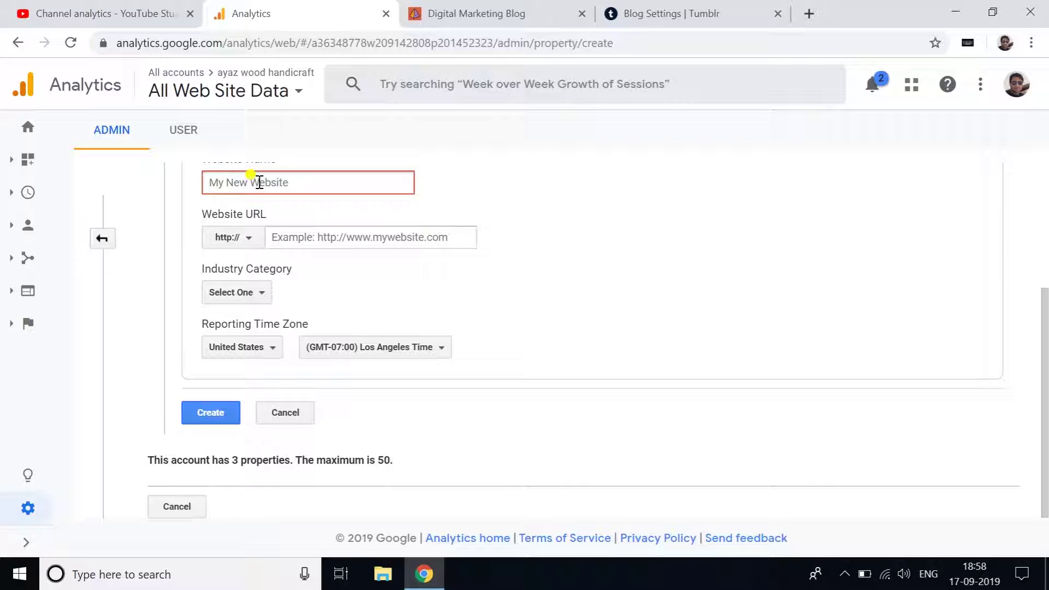
Step: Name the website 'Tumblr name' and choose the https protocol for its URL
text(Tumblr name)
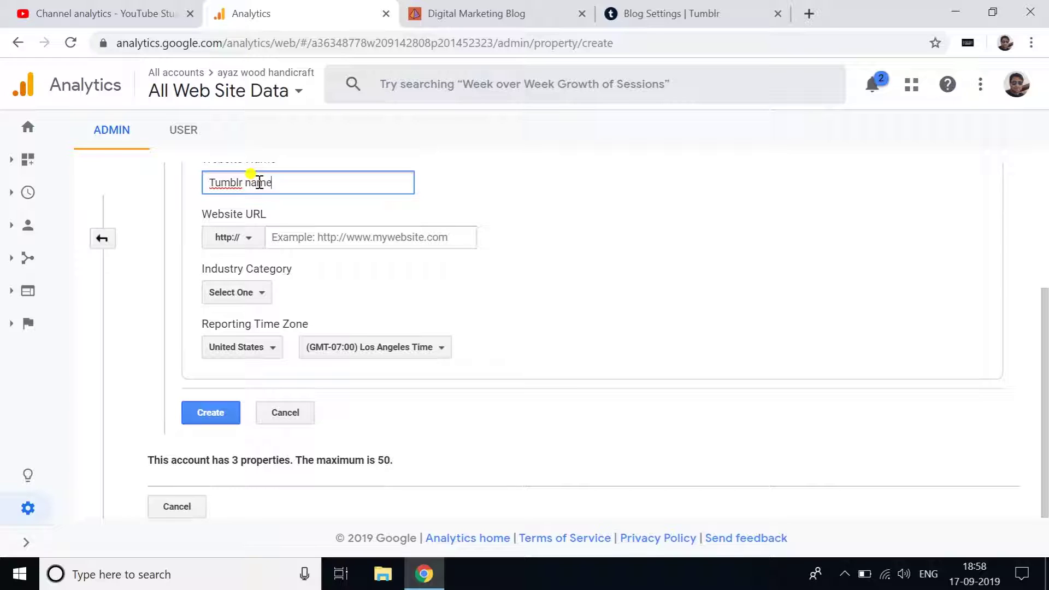
click(241, 238)
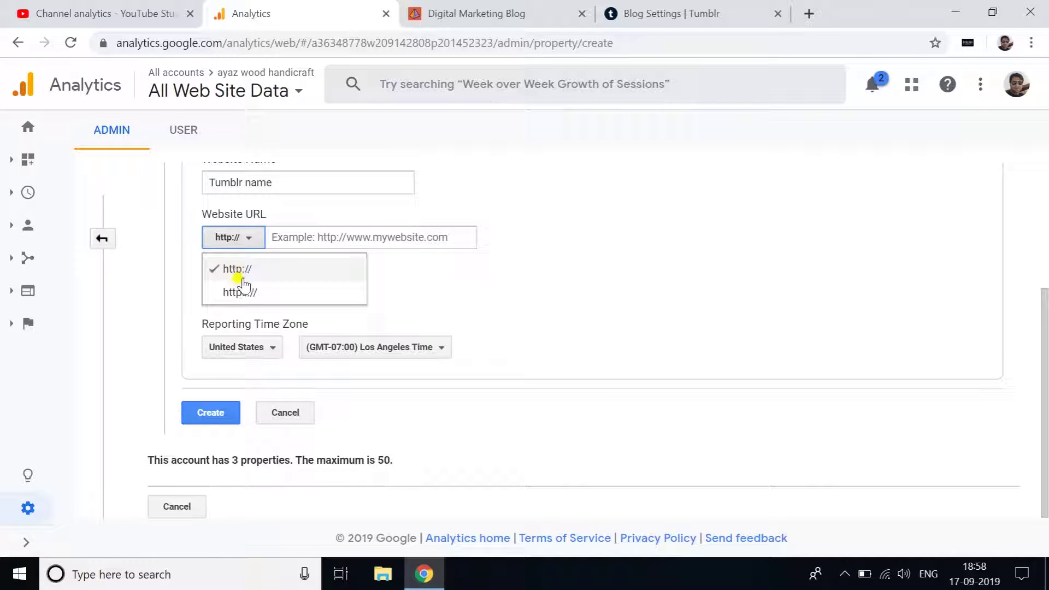
click(243, 289)
click(323, 218)
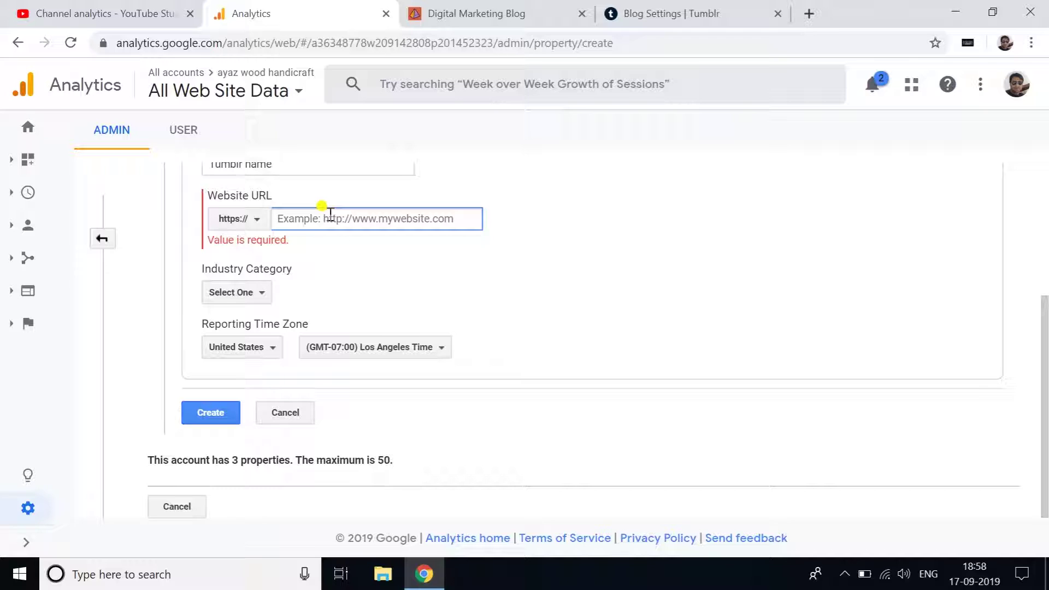
key(ctrl+v)
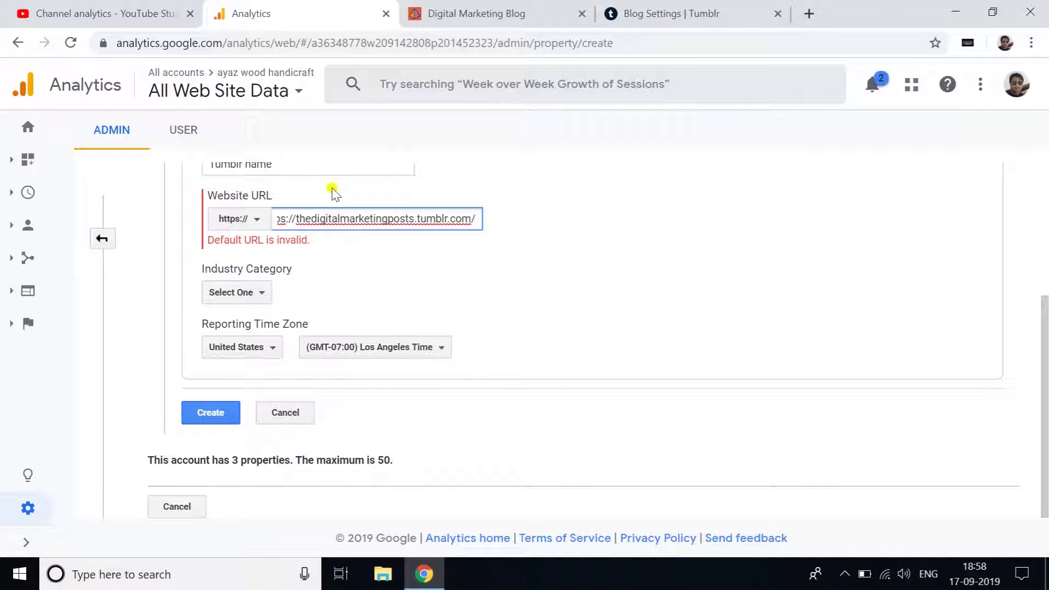
click(639, 40)
click(455, 7)
click(311, 42)
key(ctrl+c)
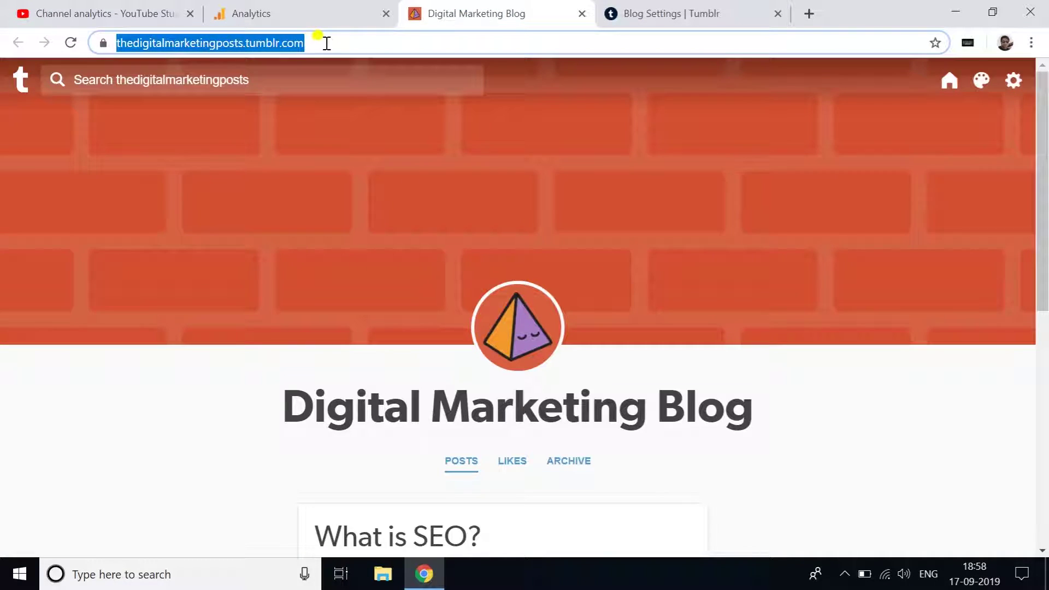
click(303, 21)
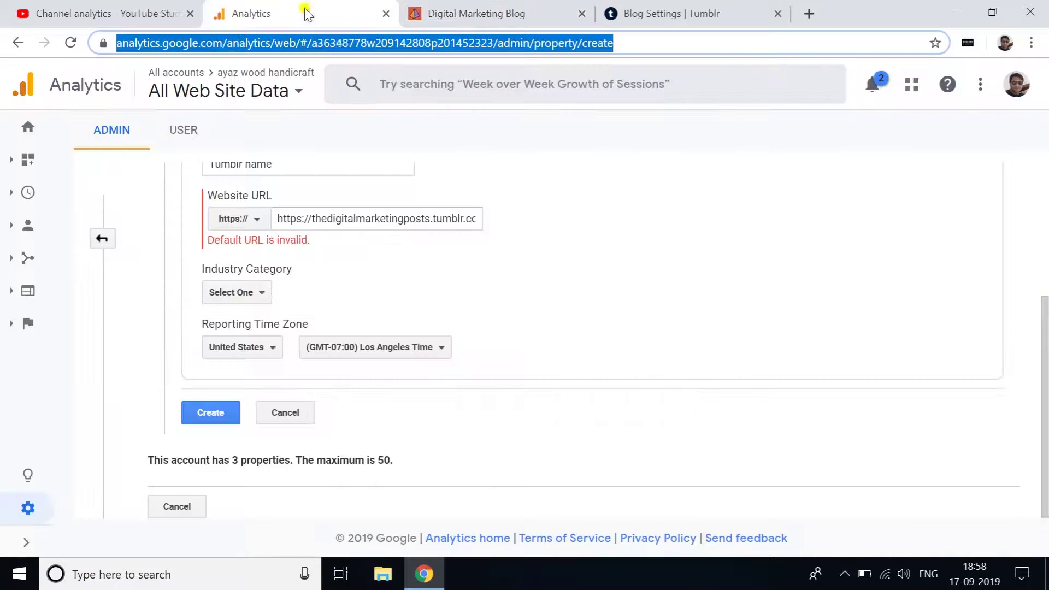
click(333, 225)
key(ctrl+a)
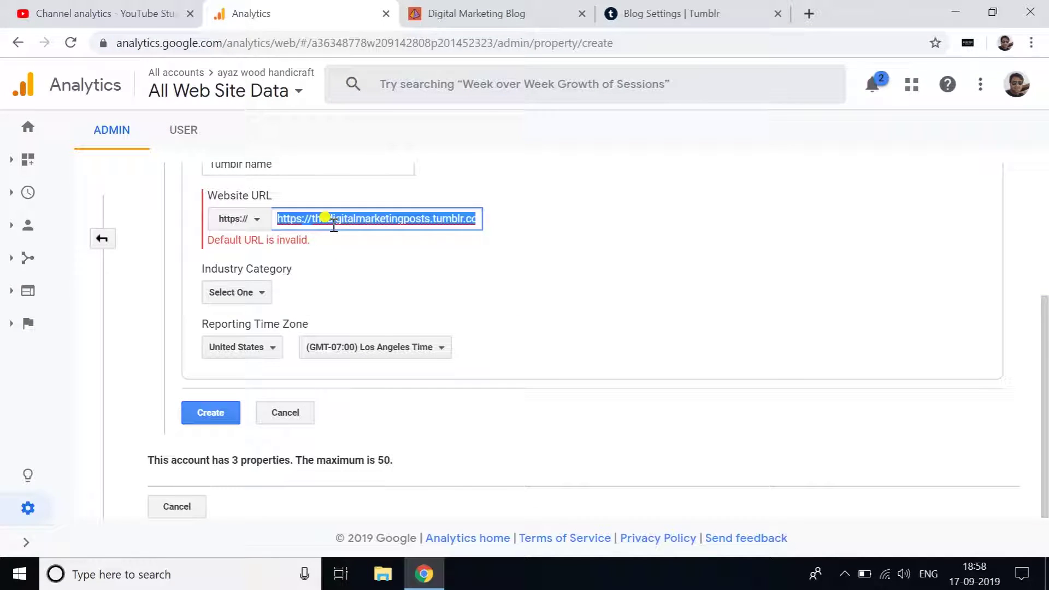
key(ctrl+v)
drag(297, 222, 218, 218)
key(BackSpace)
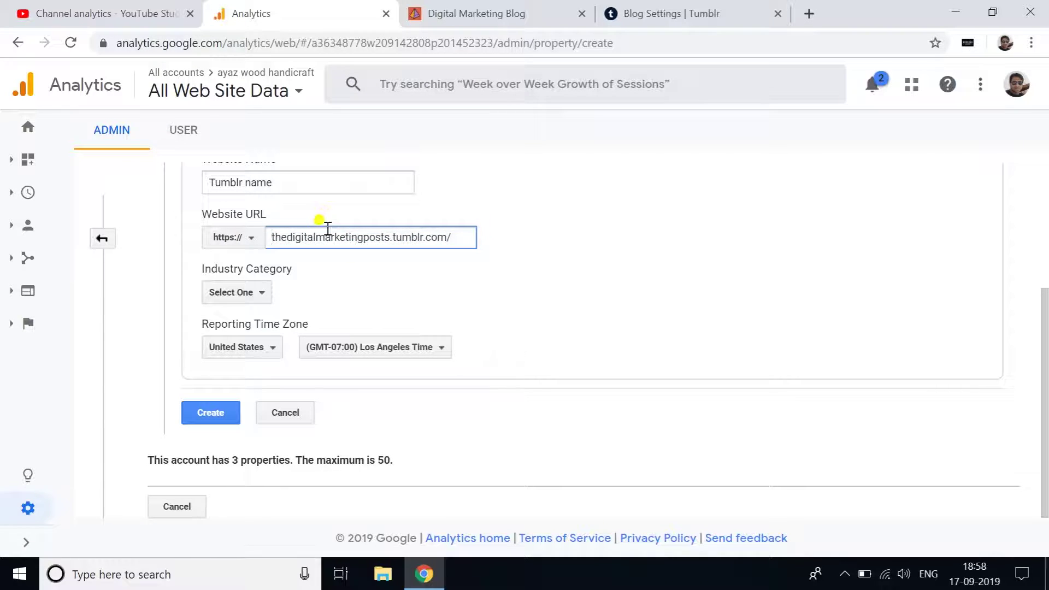
Step: Set the industry to Computers and Electronics and the reporting country to India
click(243, 293)
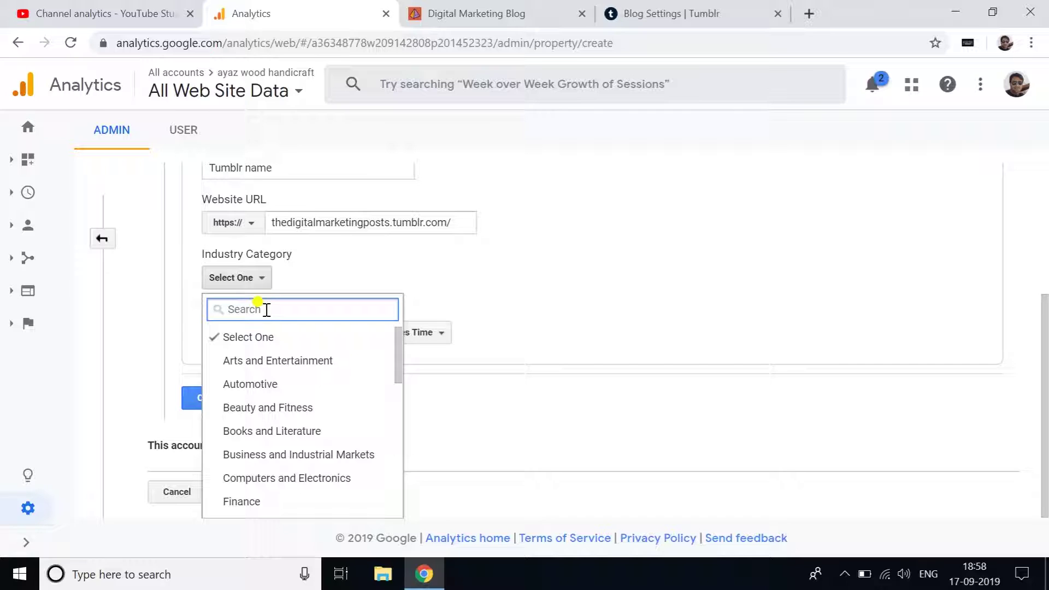
text(in)
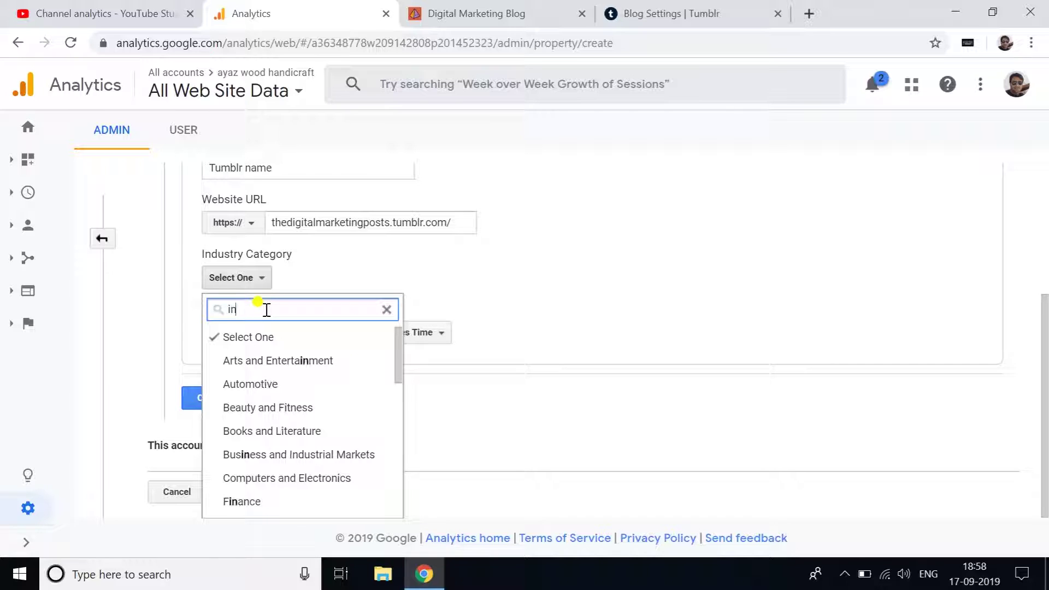
text(t)
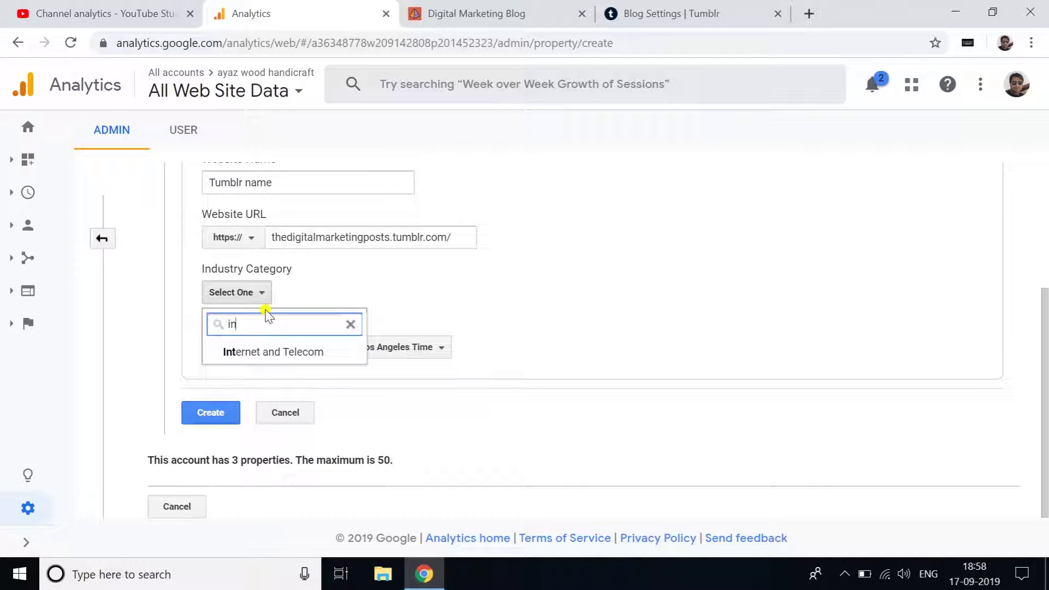
key(BackSpace)
key(BackSpace)
text(compu)
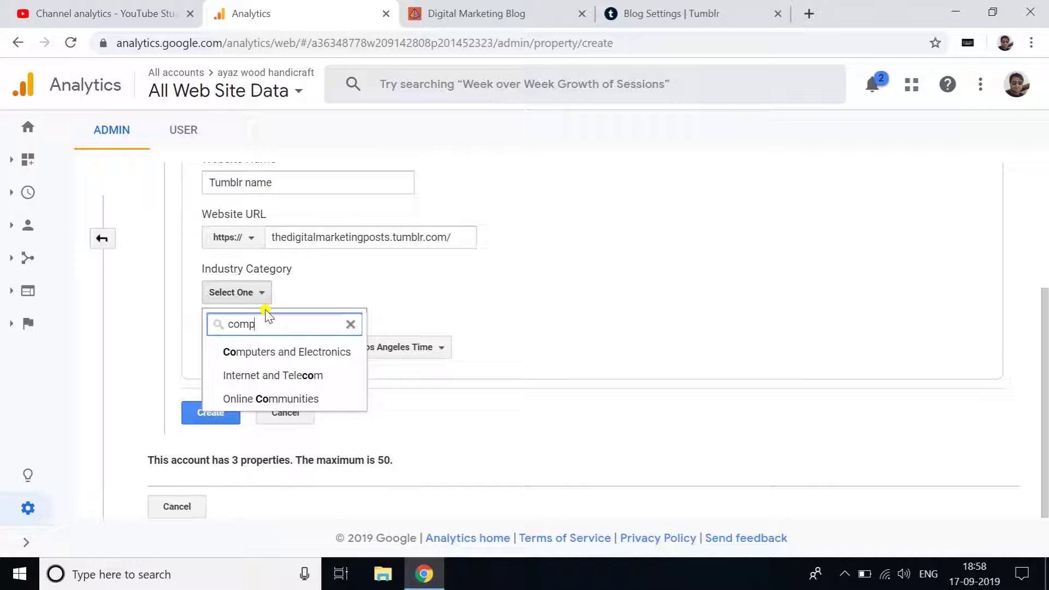
click(271, 351)
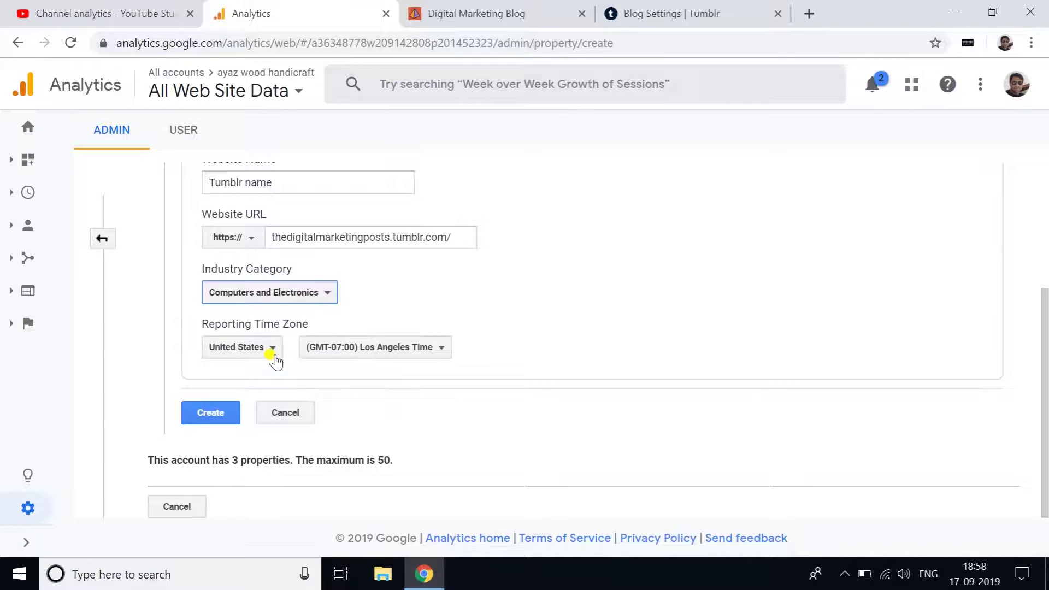
click(264, 350)
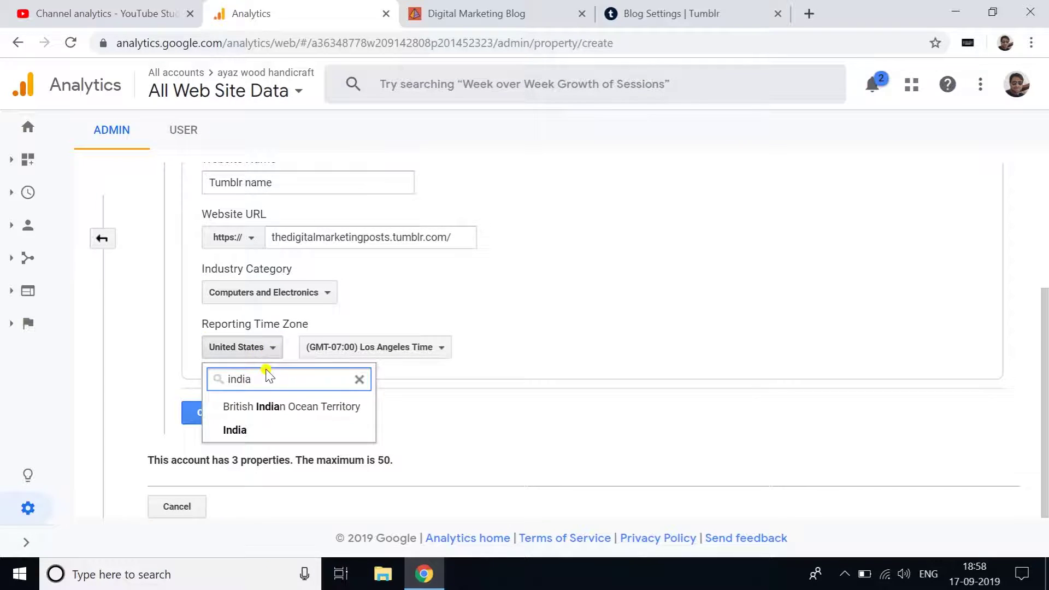
click(235, 430)
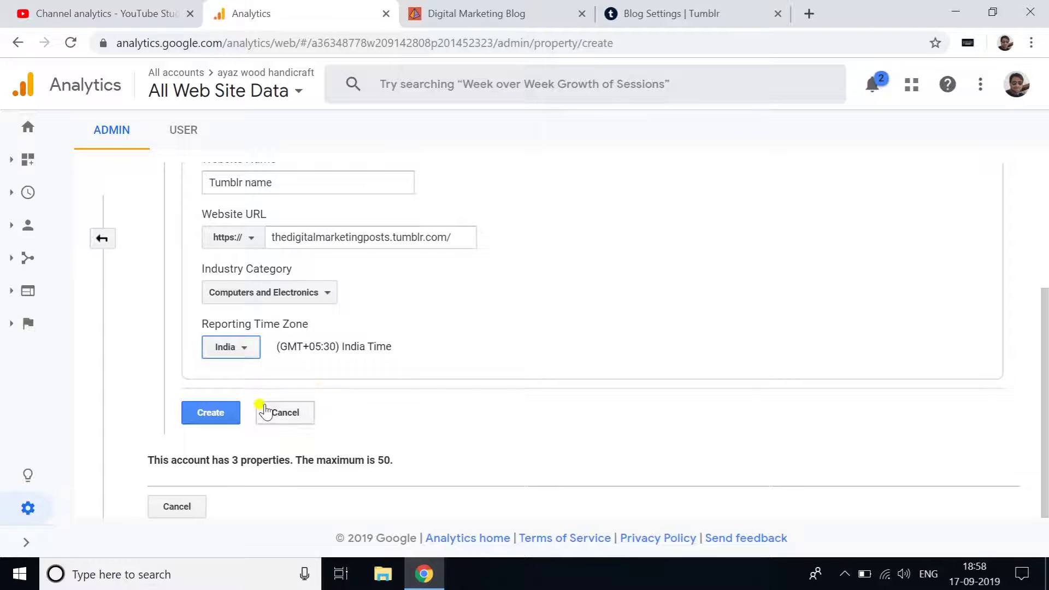
Step: Create the Tumblr name property and select its tracking ID and full gtag.js snippet
click(208, 413)
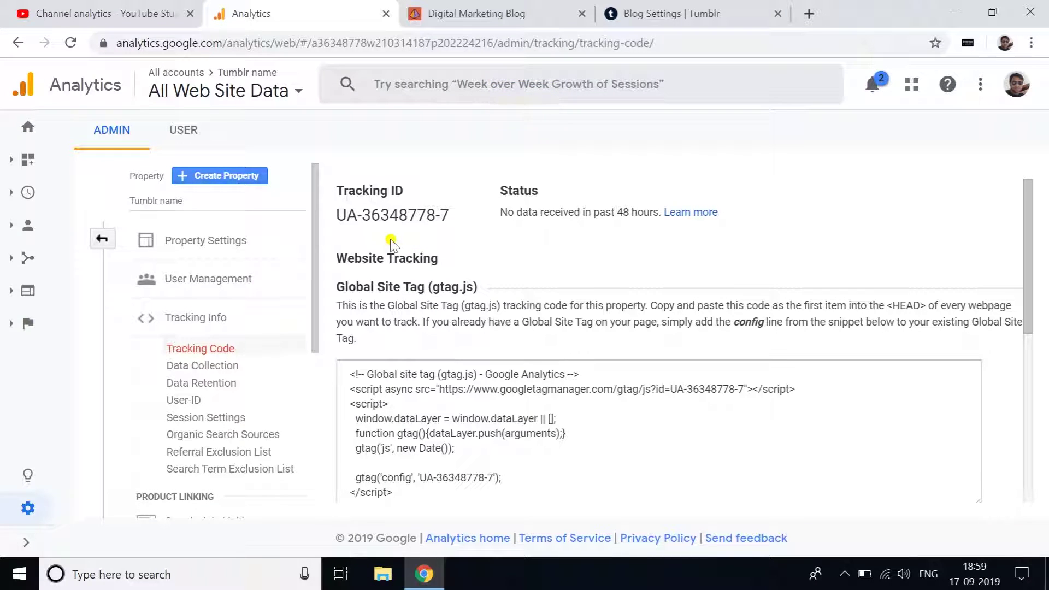
drag(453, 218, 341, 210)
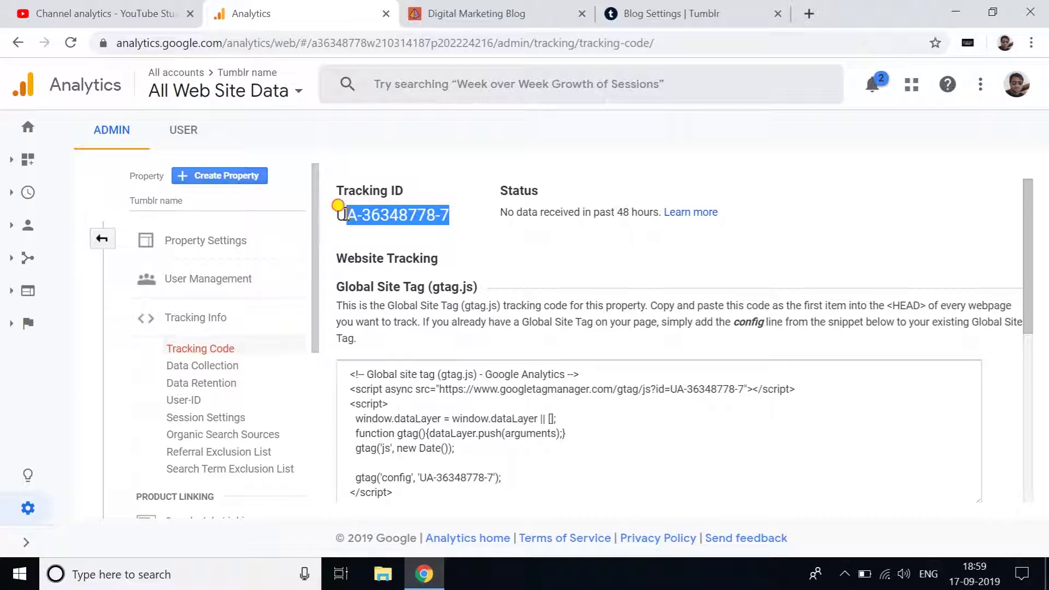
scroll(420, 344, down, 2)
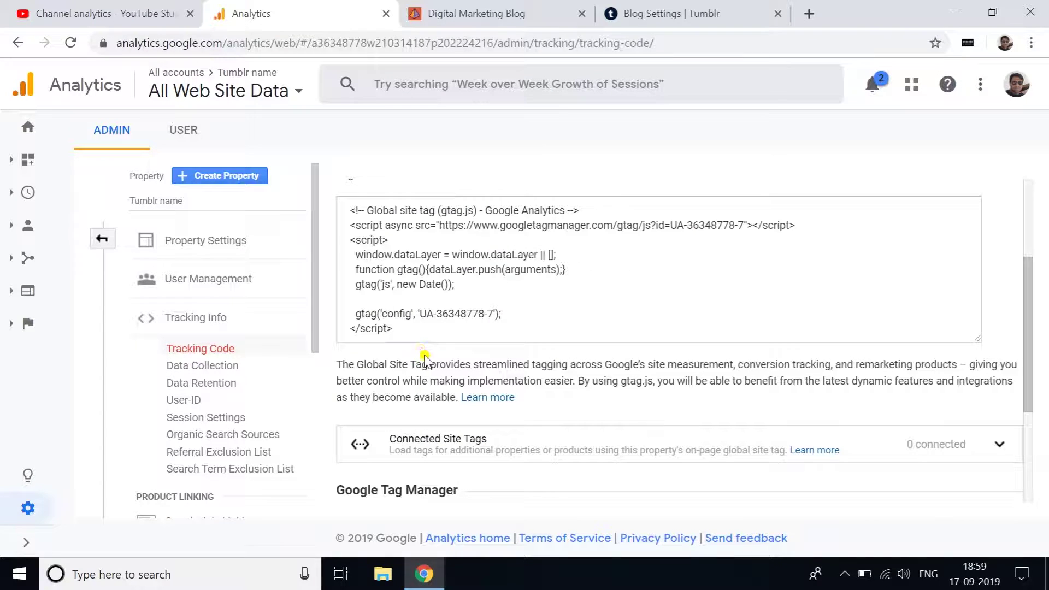
click(410, 344)
scroll(411, 345, up, 1)
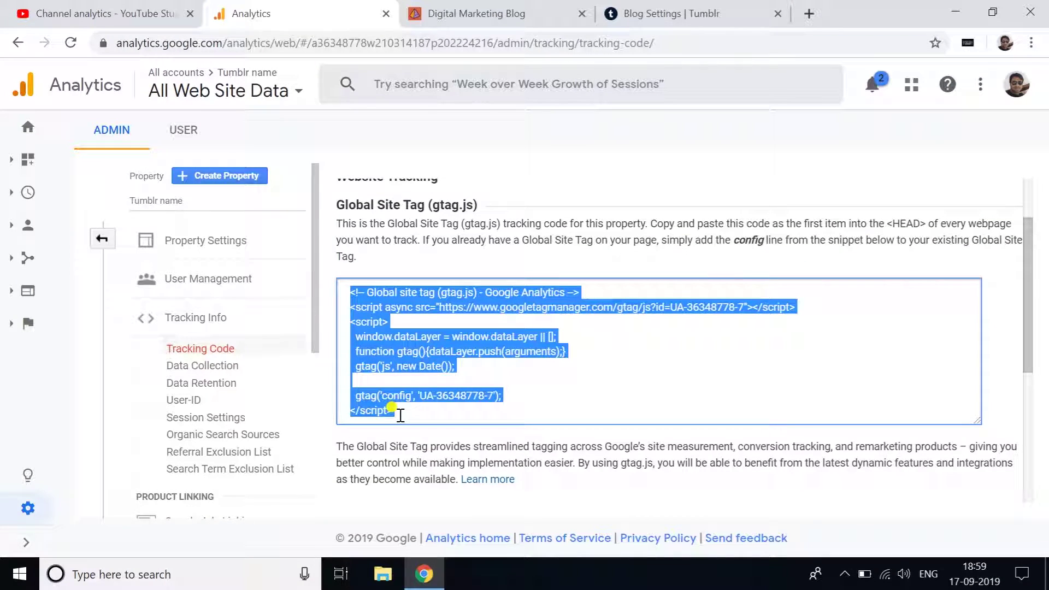
click(401, 415)
drag(400, 413, 343, 291)
key(ctrl+c)
click(499, 11)
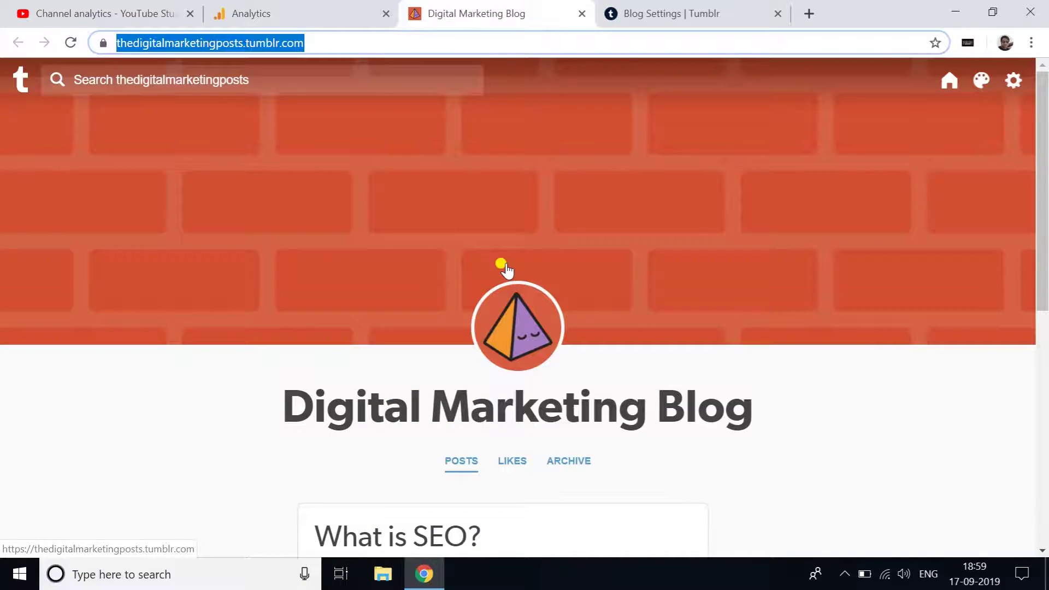
Step: Go from the Digital Marketing Blog's settings to the theme's Edit HTML code
scroll(568, 266, down, 4)
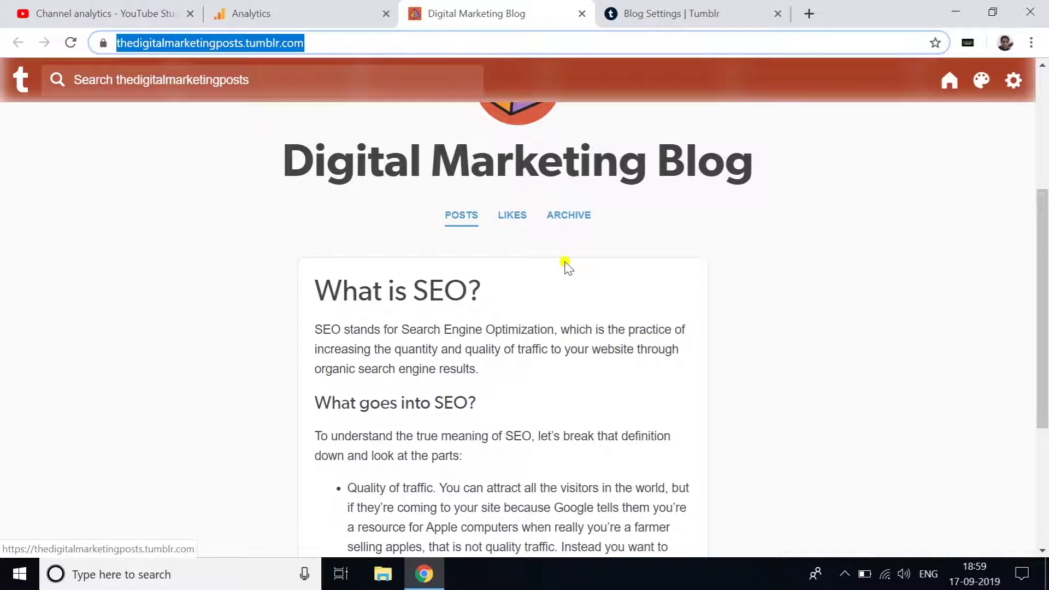
click(1010, 86)
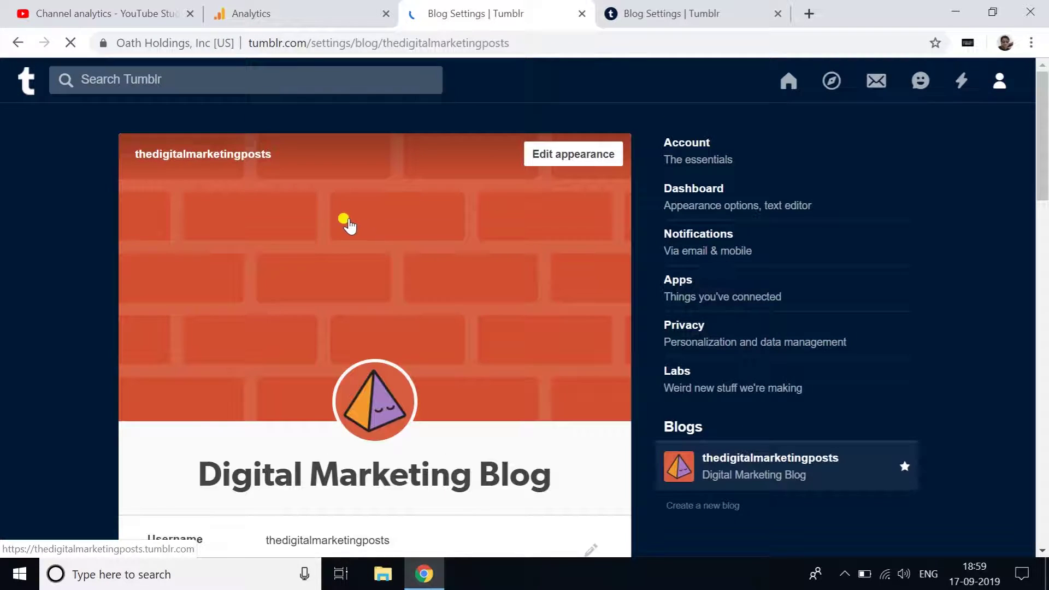
scroll(567, 217, down, 2)
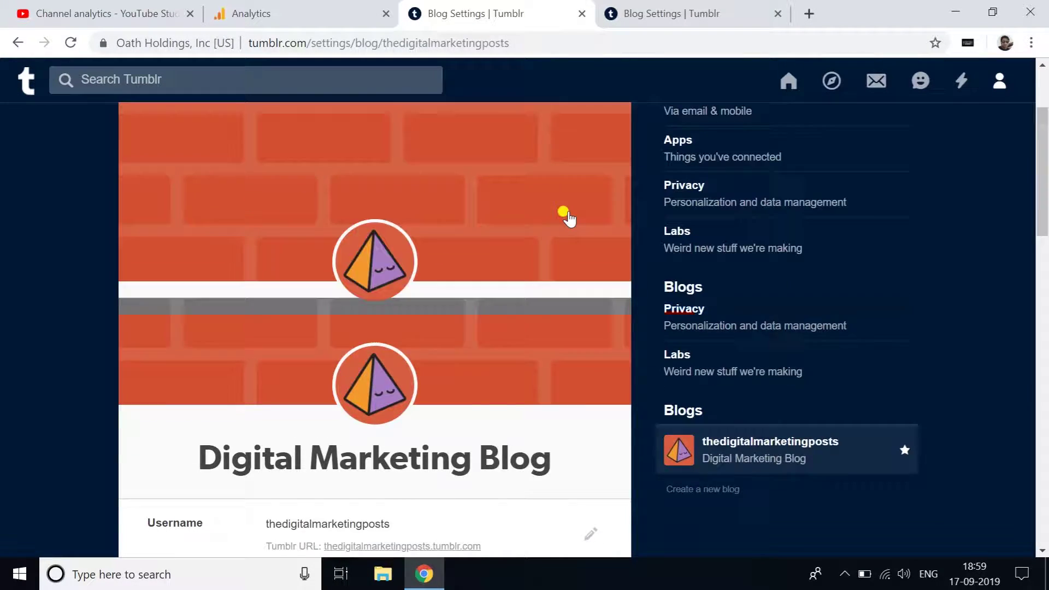
scroll(567, 217, down, 3)
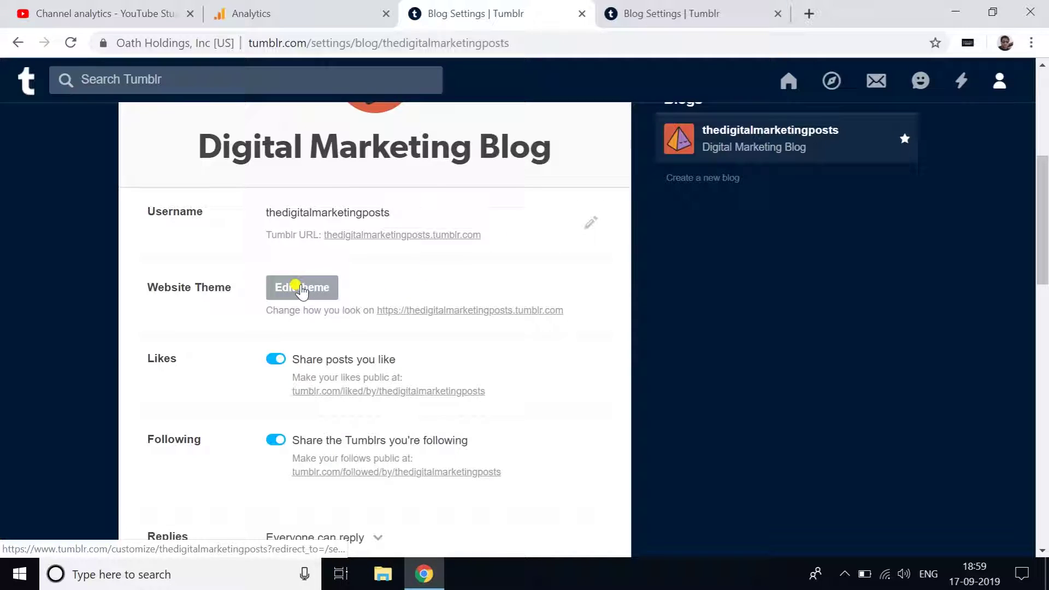
click(306, 289)
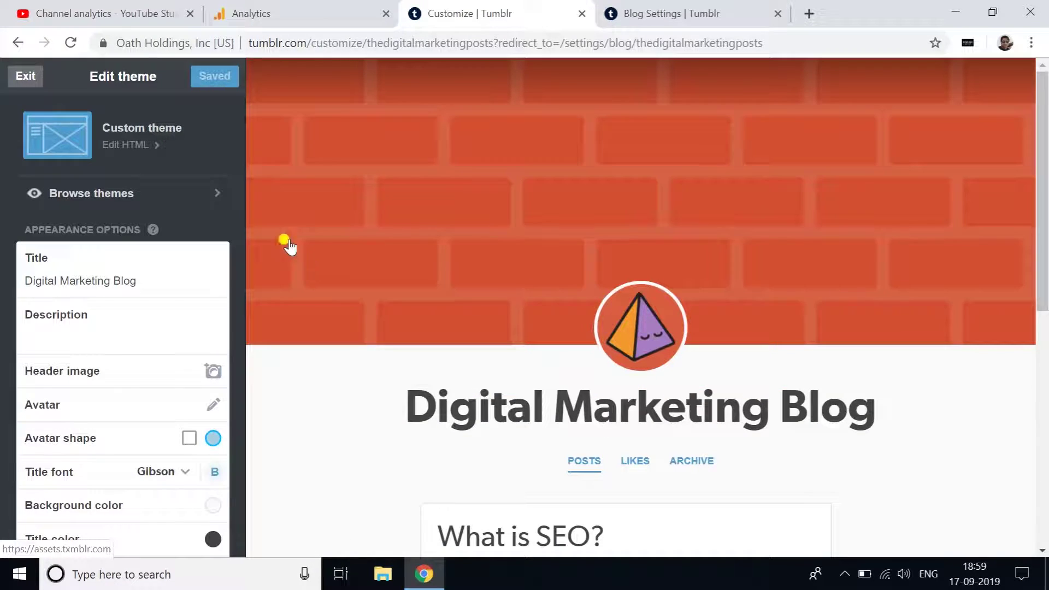
click(127, 145)
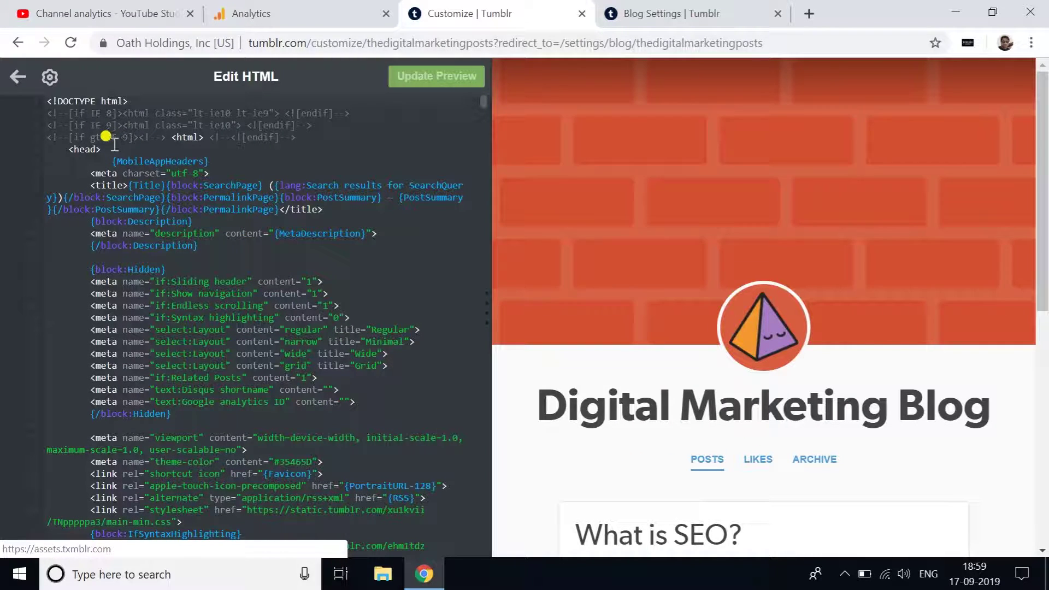
Step: Paste the gtag.js tracking script on a new line after the opening <head> tag
click(66, 149)
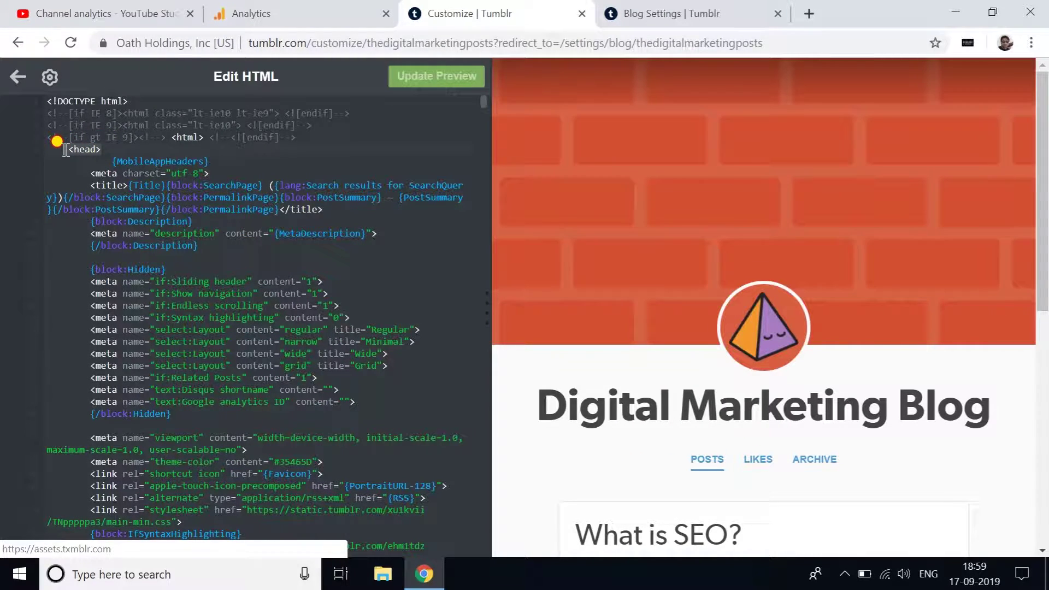
drag(66, 149, 107, 155)
click(108, 154)
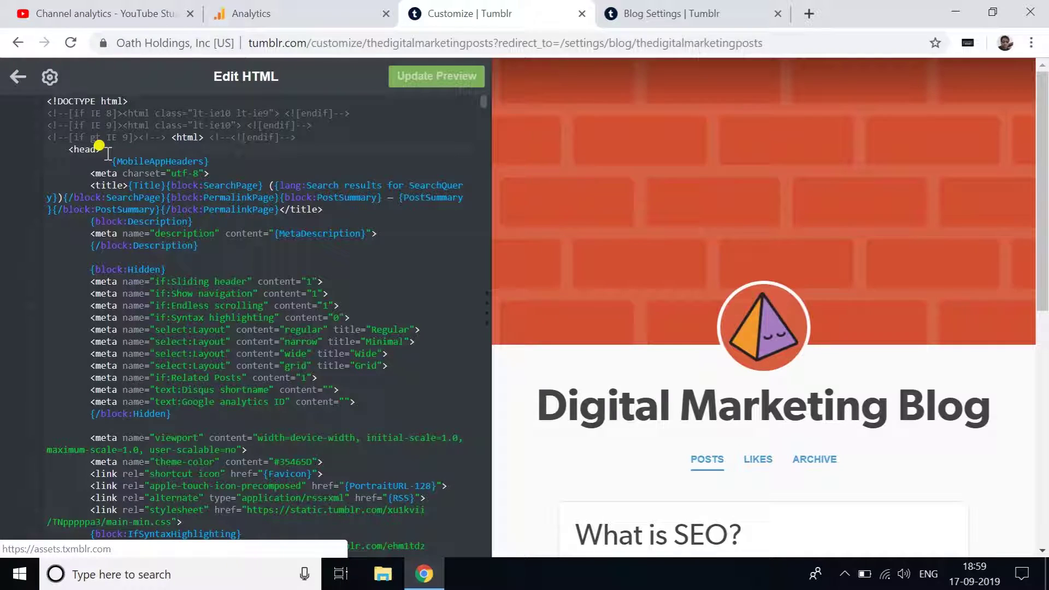
key(Return)
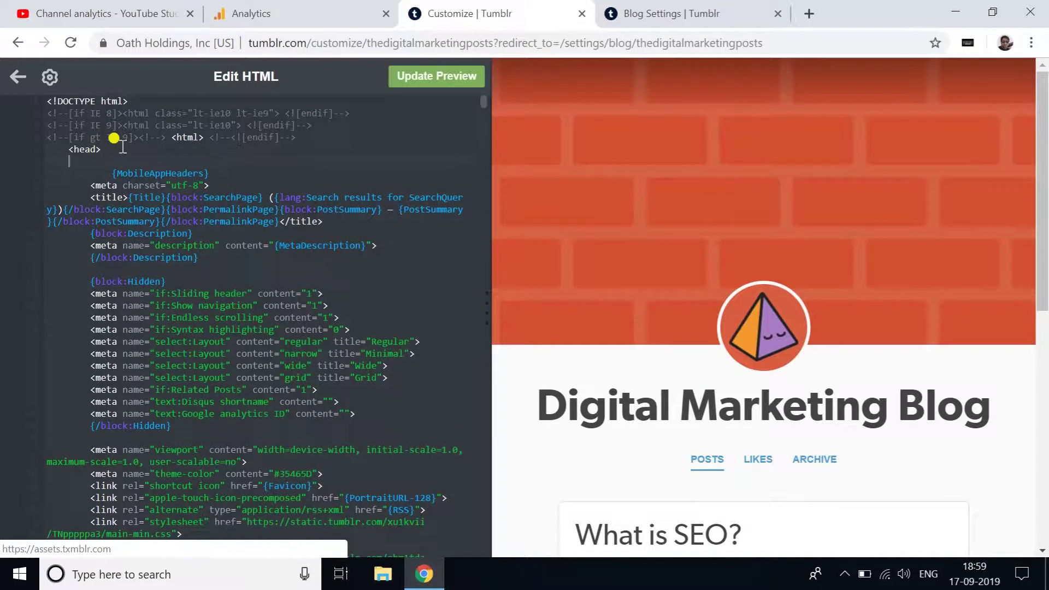
key(ctrl+v)
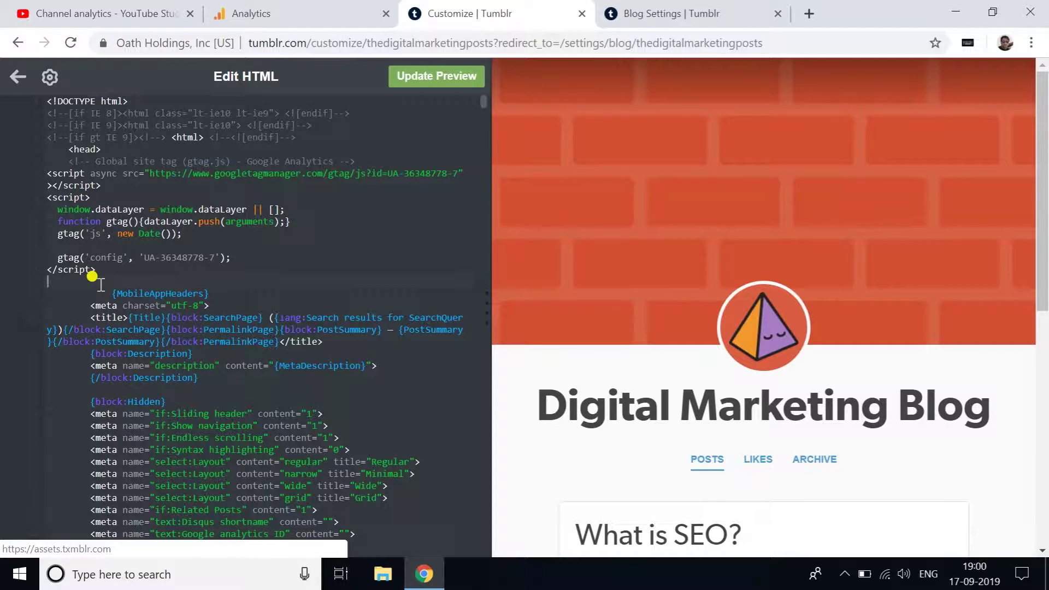
key(BackSpace)
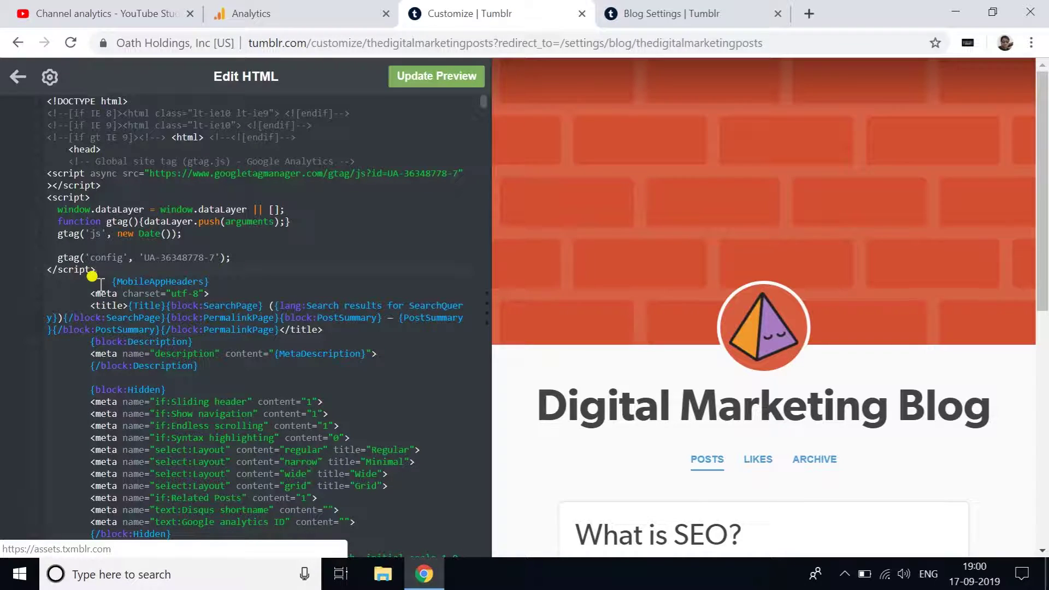
Step: Update the preview and save the edited theme code
click(419, 76)
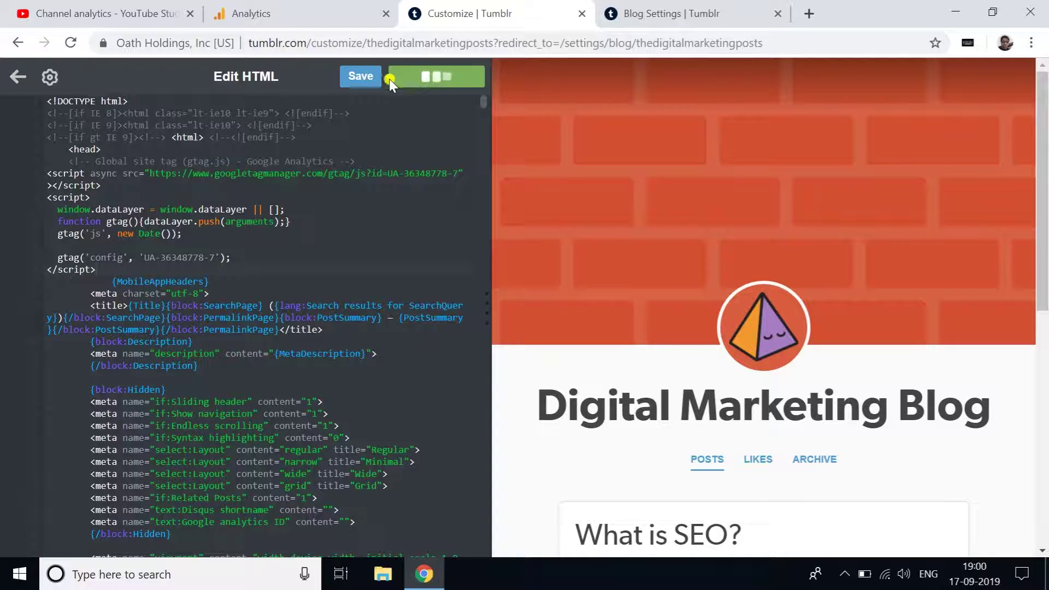
click(358, 79)
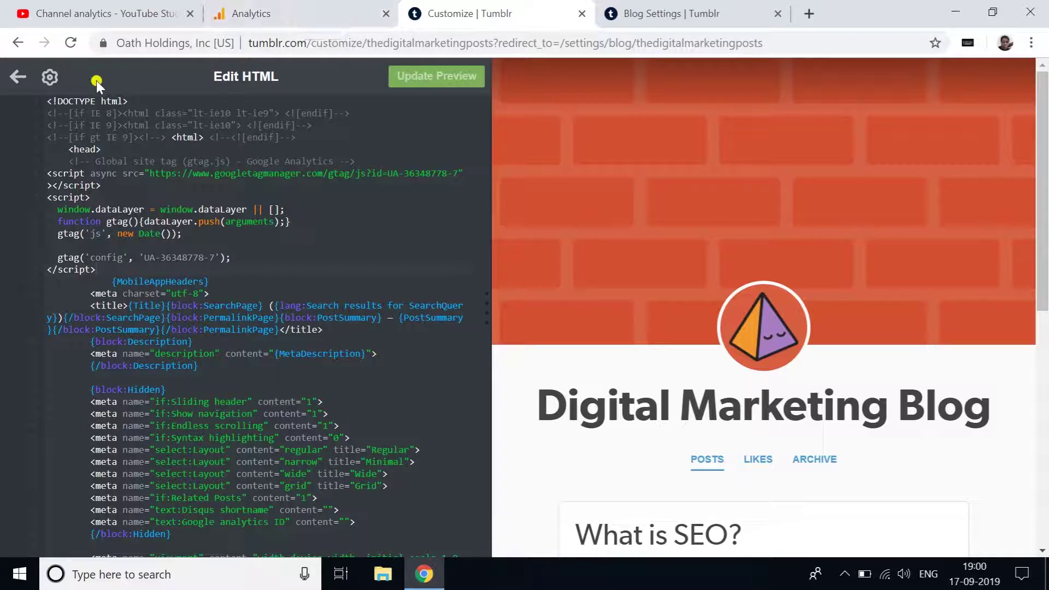
click(15, 80)
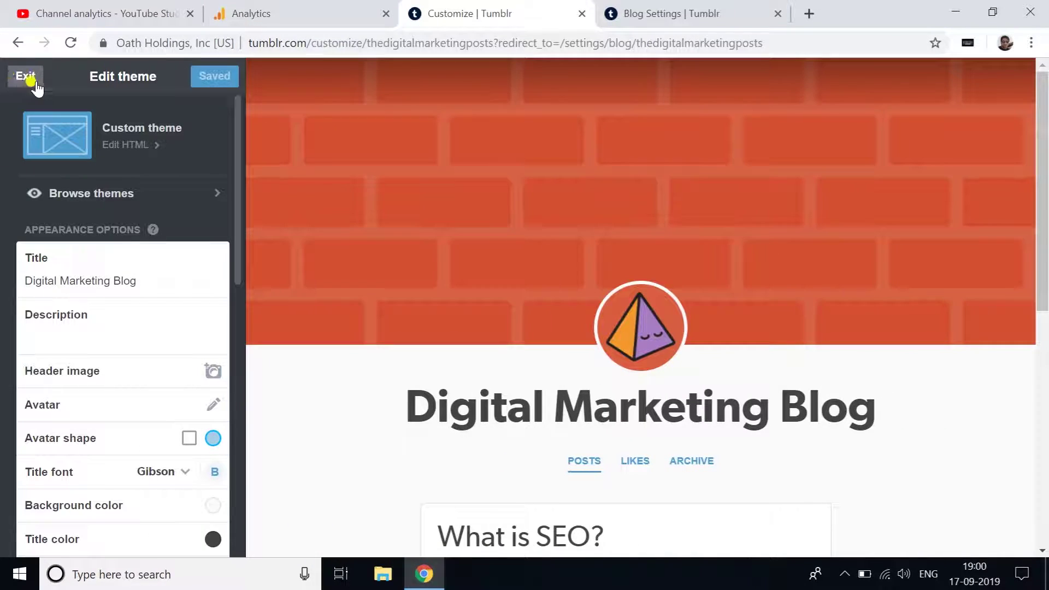
Step: Open the Realtime Overview report, which shows 1 active user
click(299, 12)
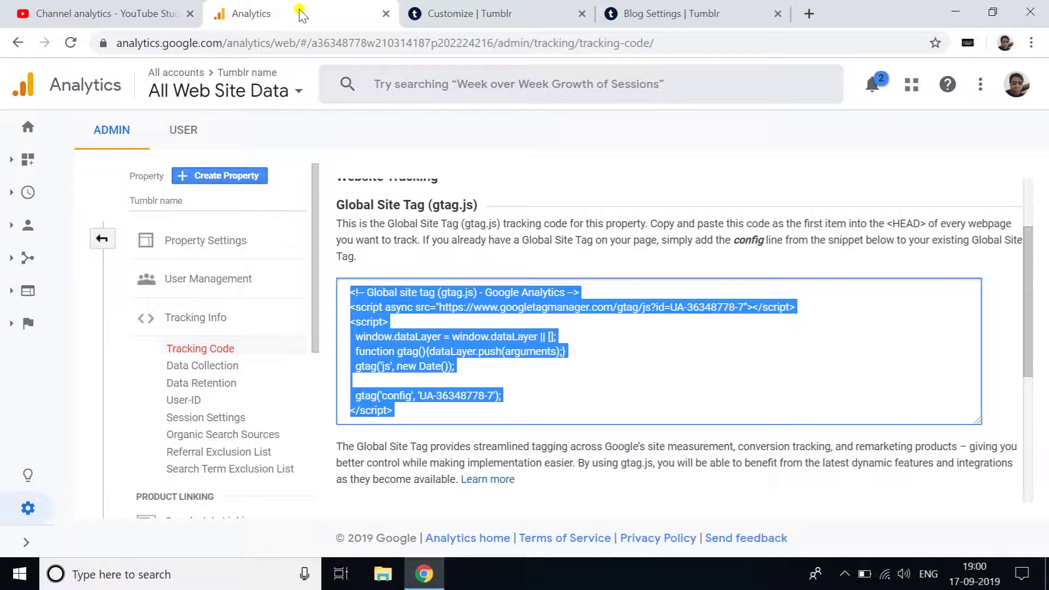
click(26, 542)
click(71, 223)
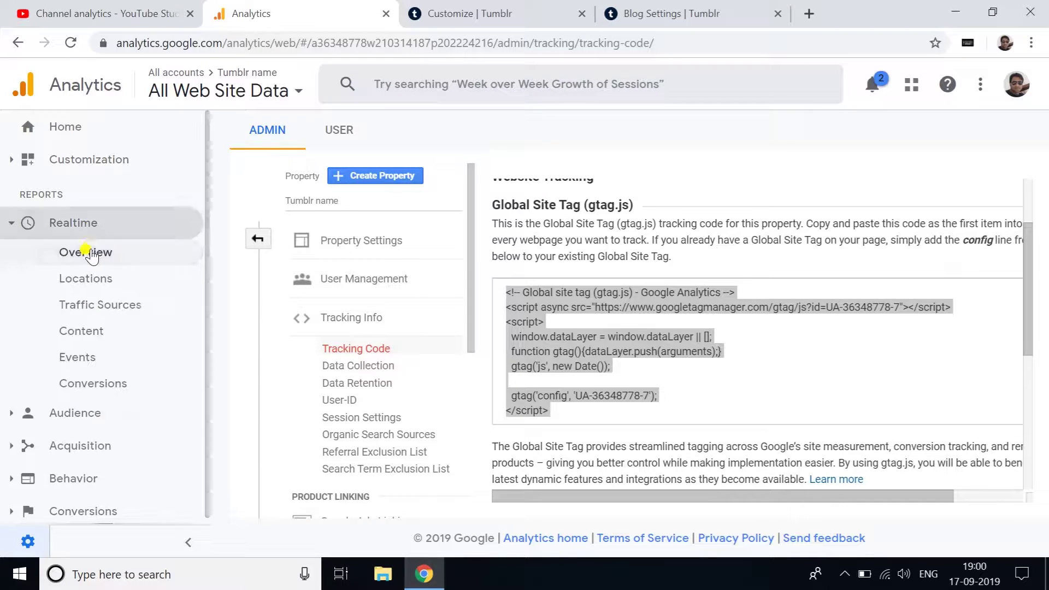
click(84, 251)
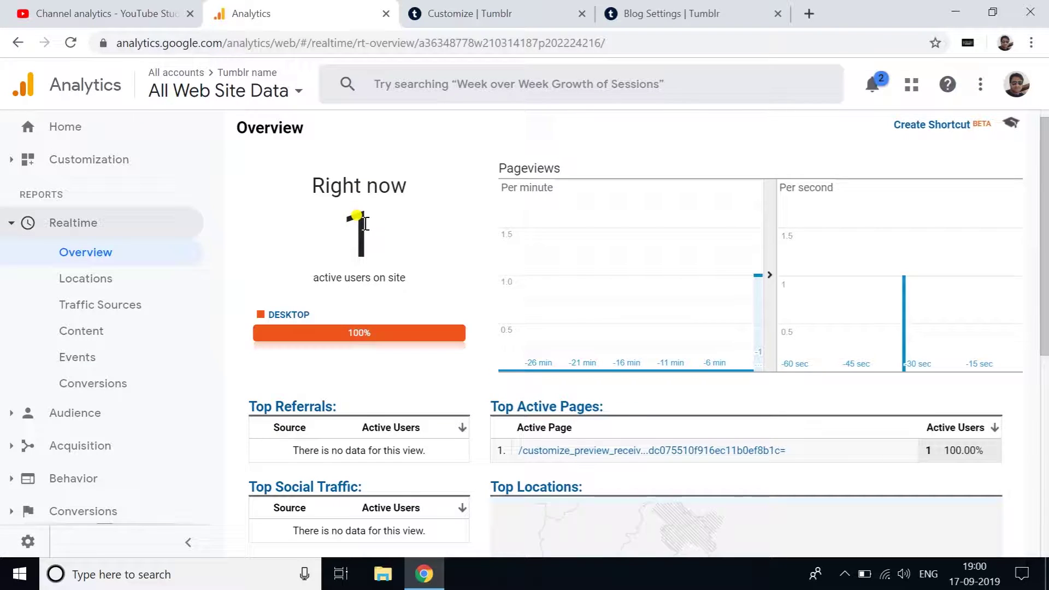
drag(388, 227, 339, 227)
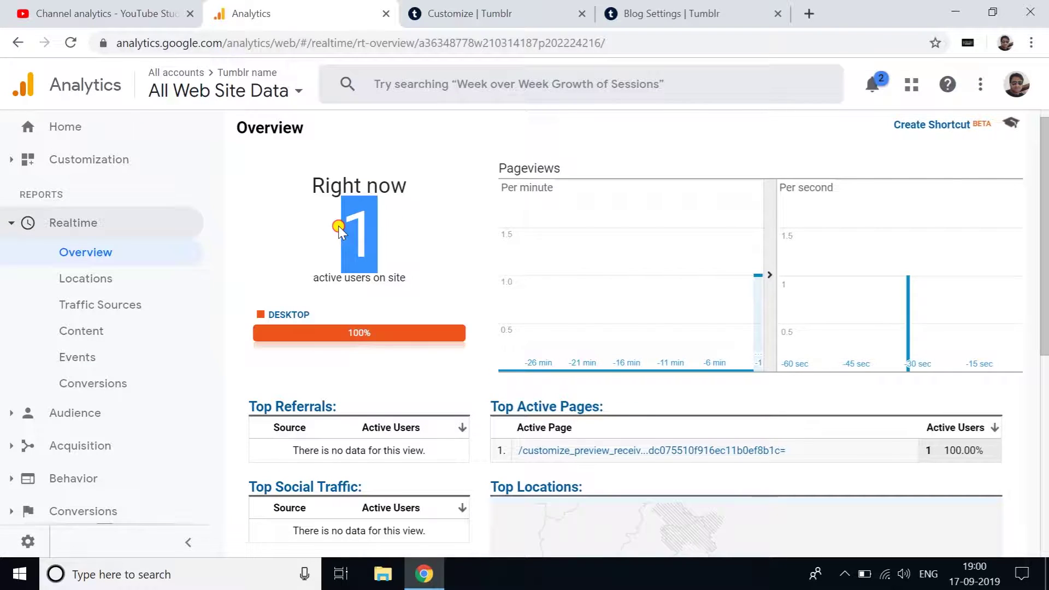
Step: Return to the Tumblr Blog Settings to load the live blog's home page
click(474, 14)
click(617, 14)
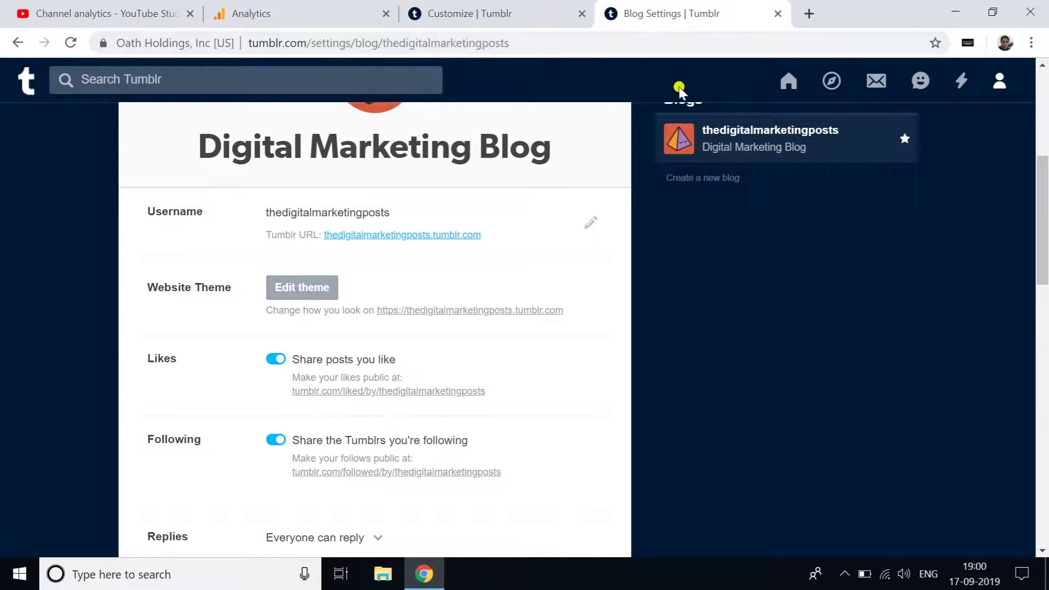
scroll(737, 150, up, 6)
scroll(412, 365, down, 3)
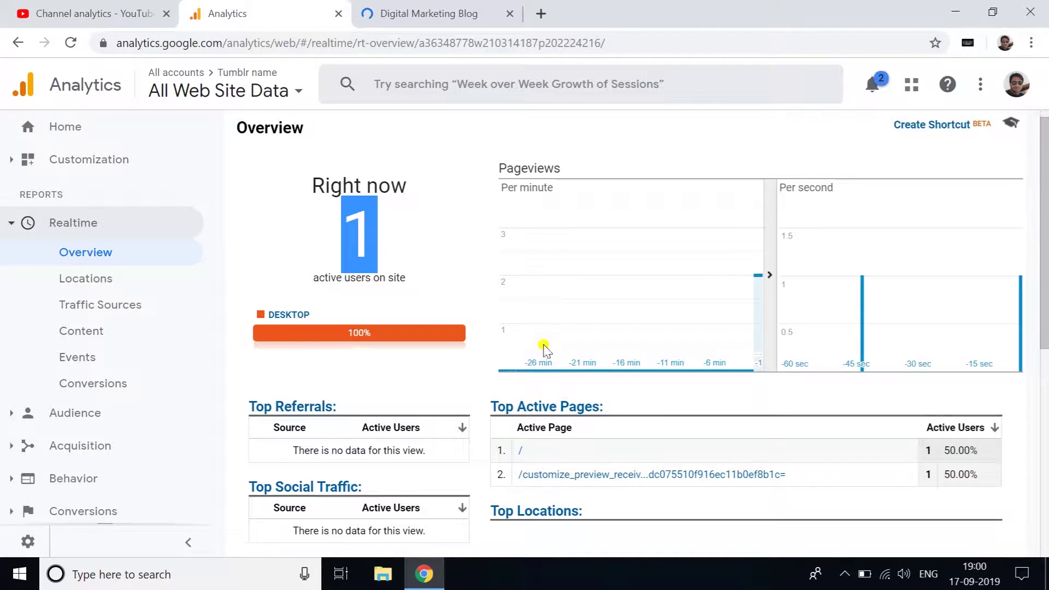
scroll(497, 300, down, 1)
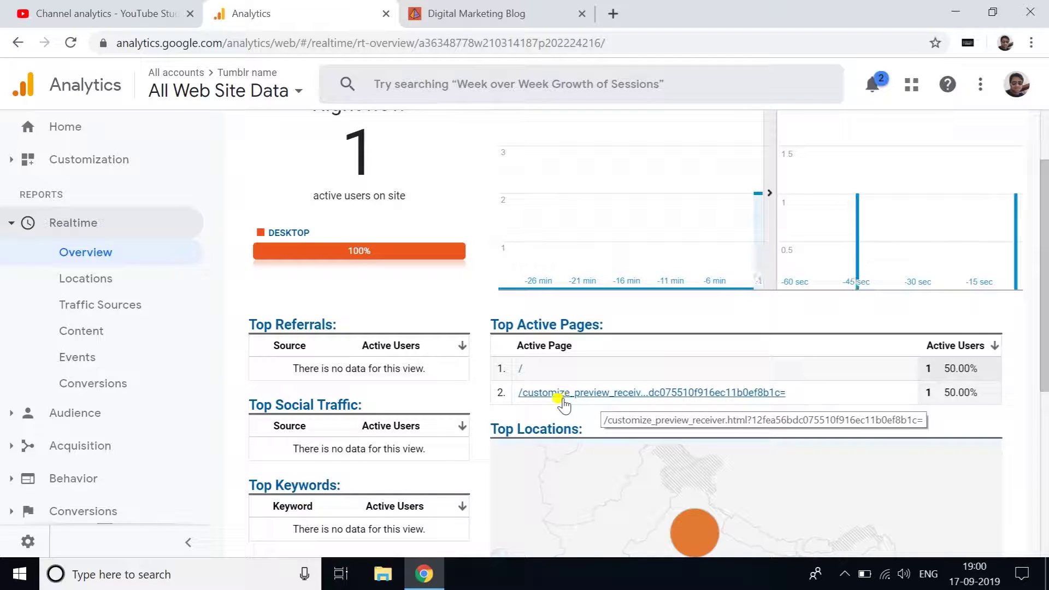
Step: Open the 'What is SEO?' post on the live blog, then return to the Realtime report
click(494, 12)
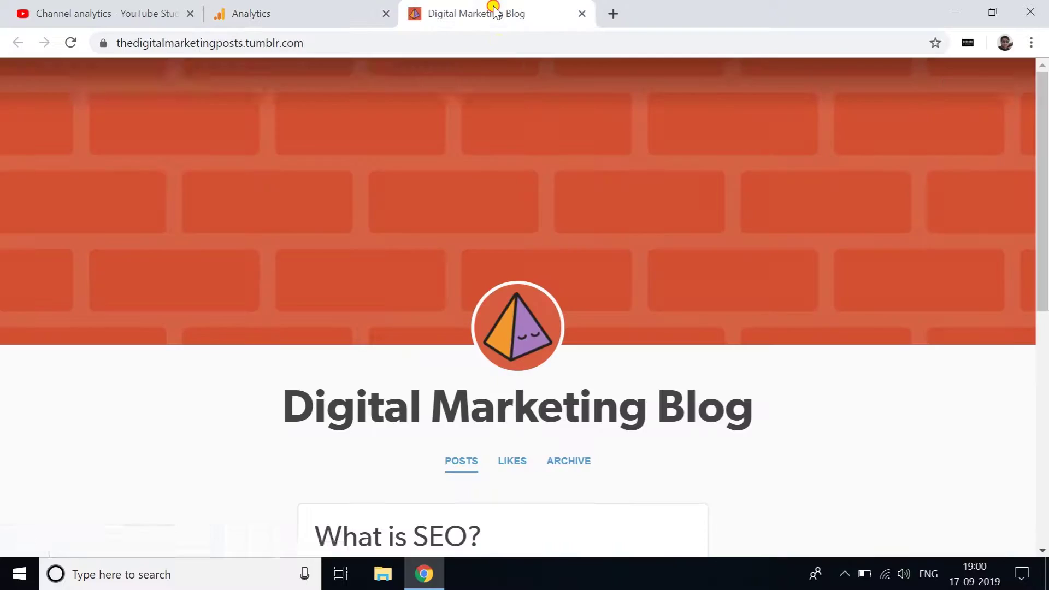
scroll(527, 300, down, 8)
scroll(424, 273, up, 4)
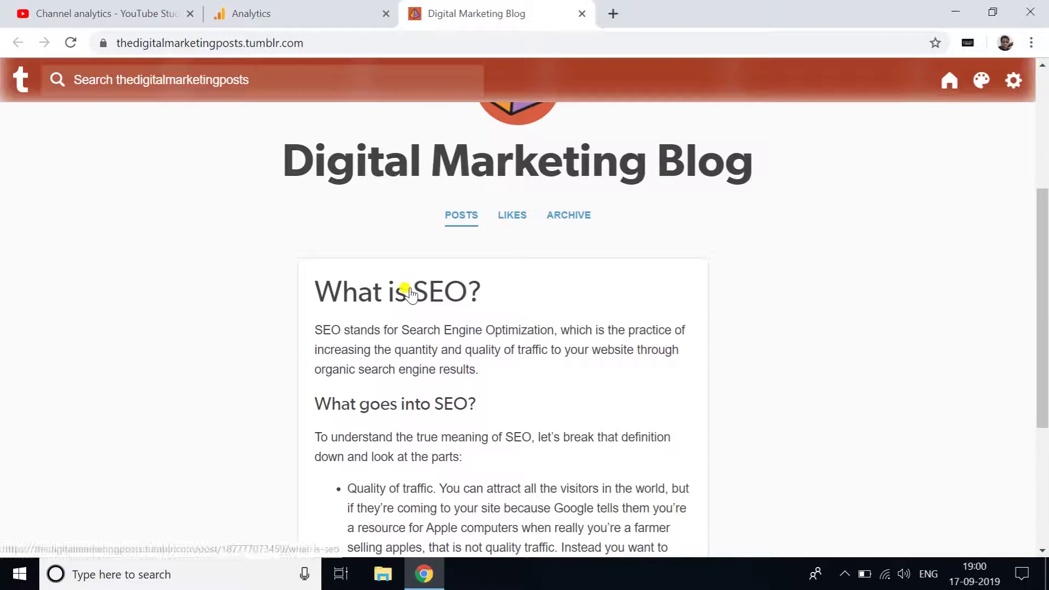
click(409, 293)
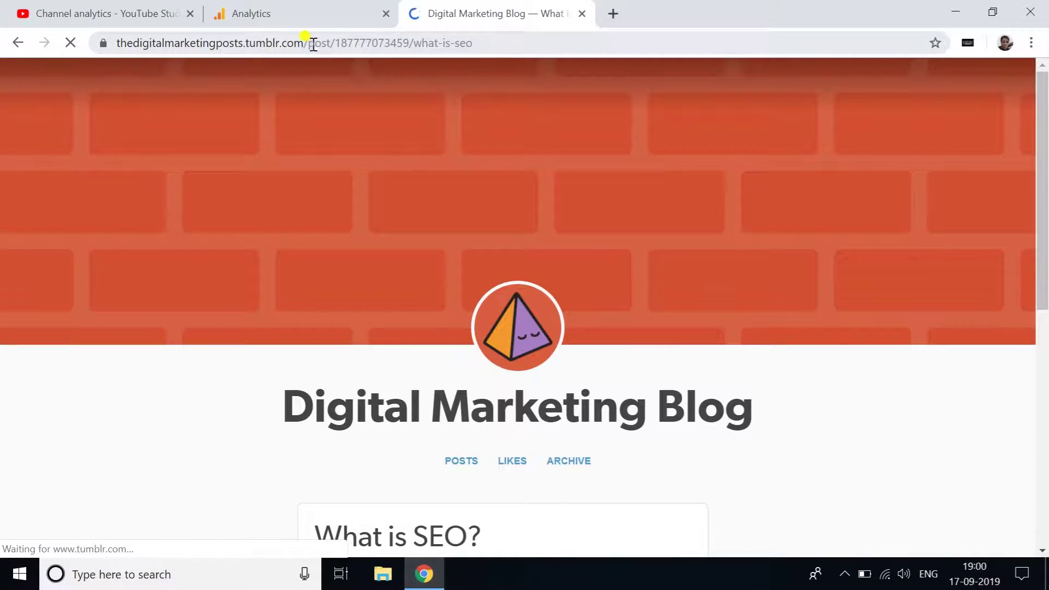
drag(309, 43, 484, 45)
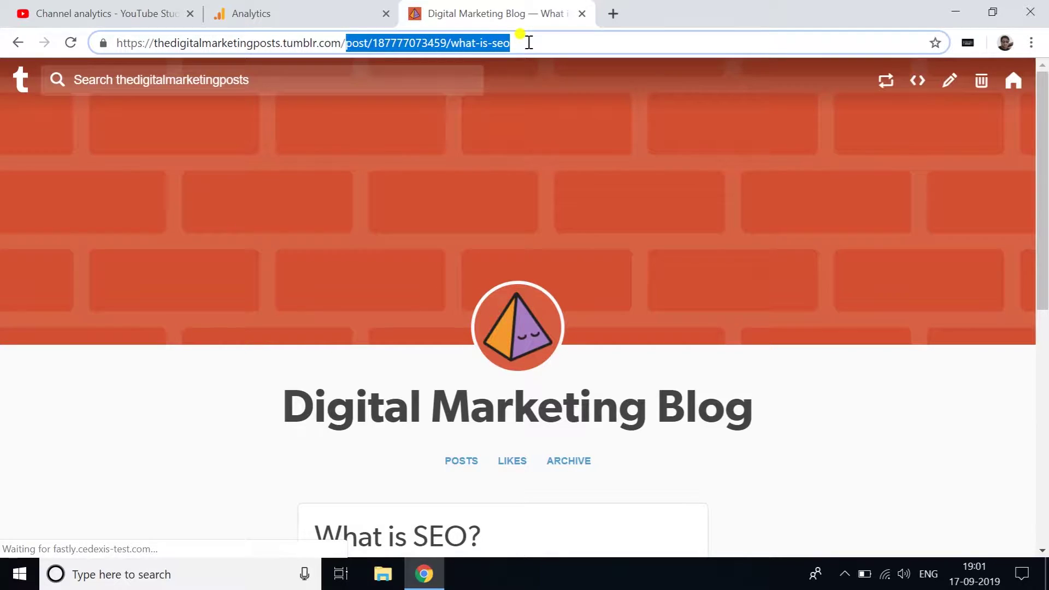
click(293, 13)
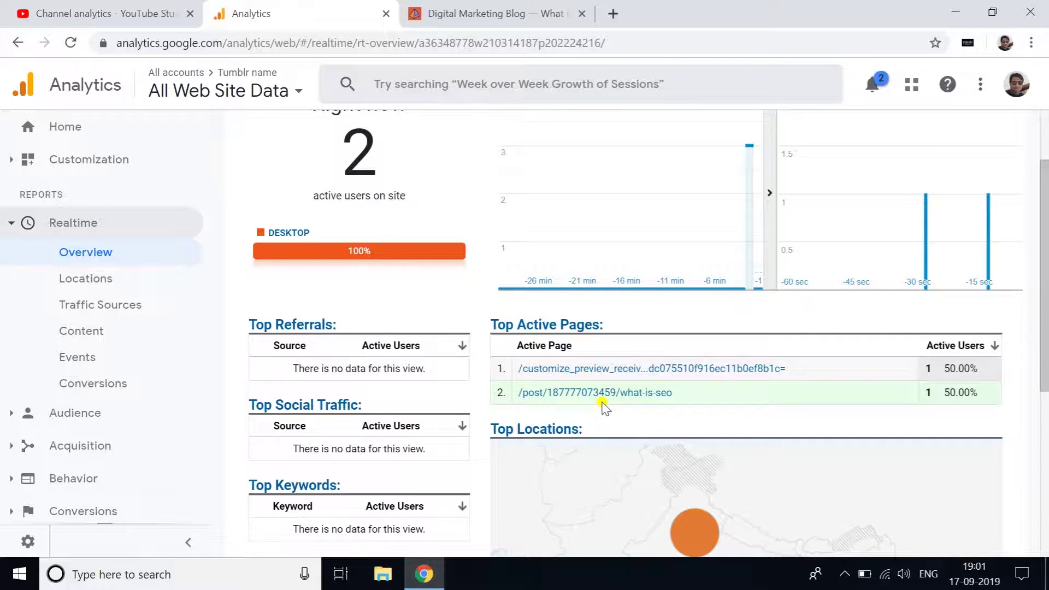
Step: Confirm the what-is-seo page appears among Top Active Pages with 2 active users
drag(694, 394, 524, 397)
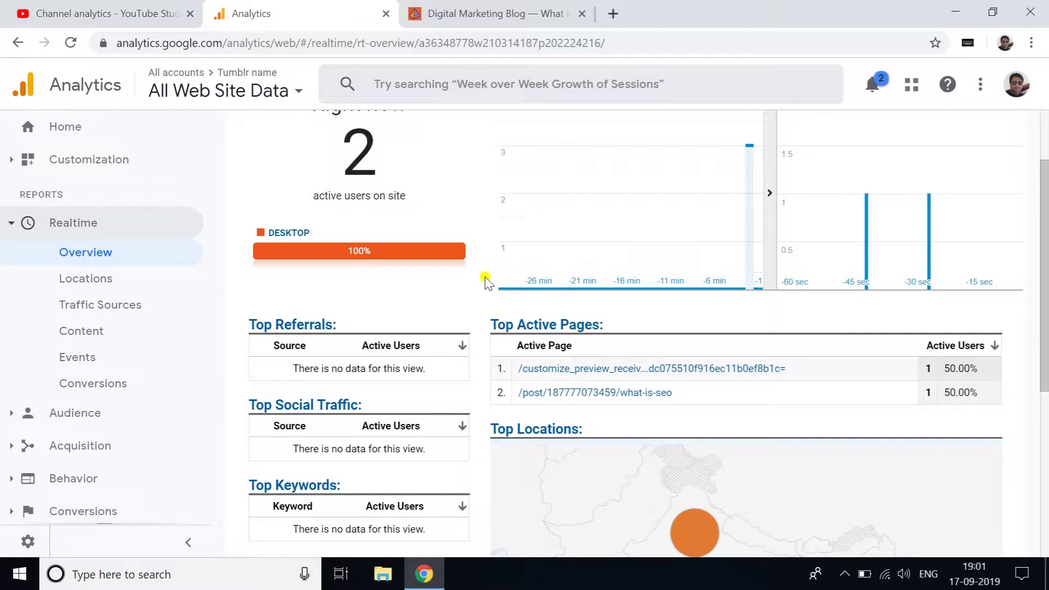
scroll(485, 281, up, 2)
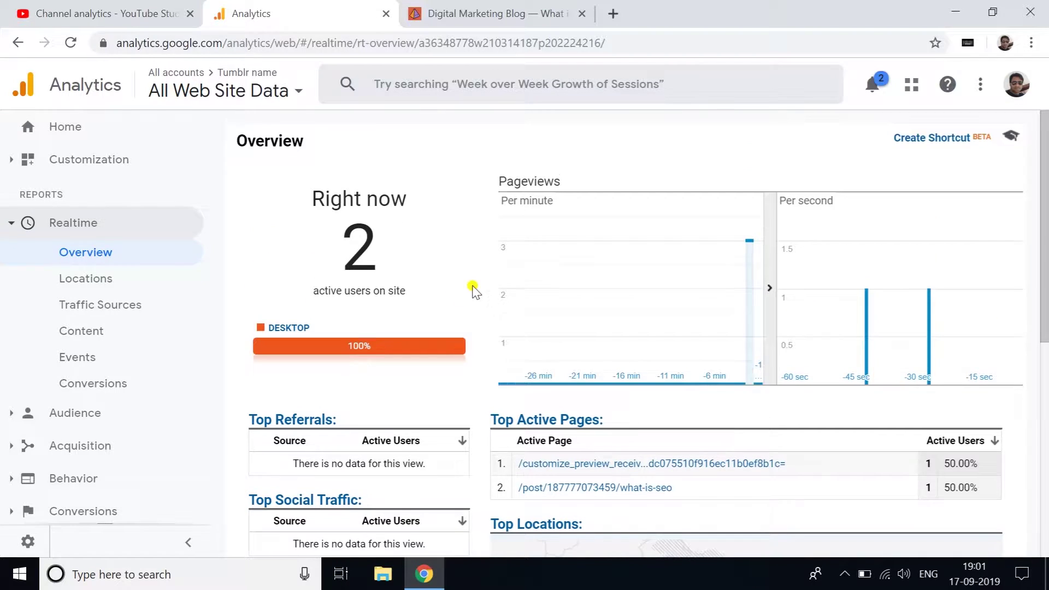
click(498, 21)
click(339, 16)
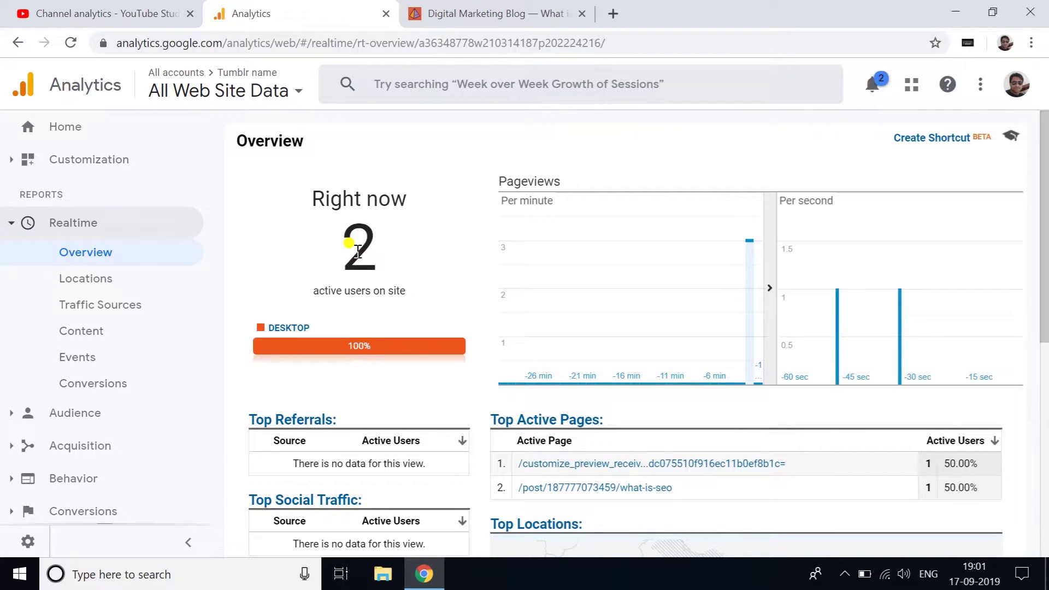
Step: Reload the 'What is SEO?' post, recheck Realtime, and end on the post
click(494, 15)
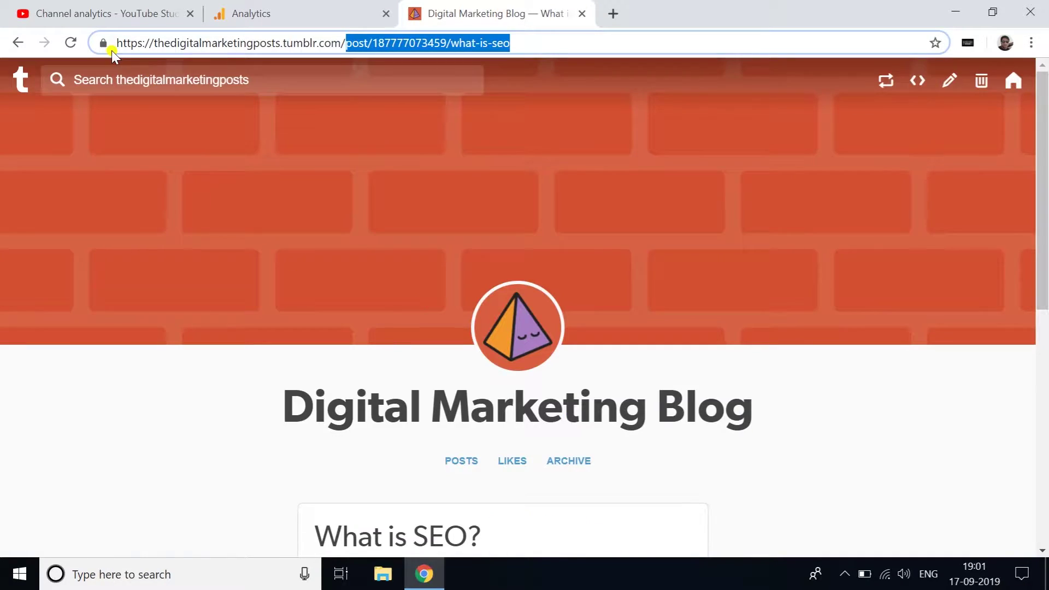
click(71, 43)
click(265, 10)
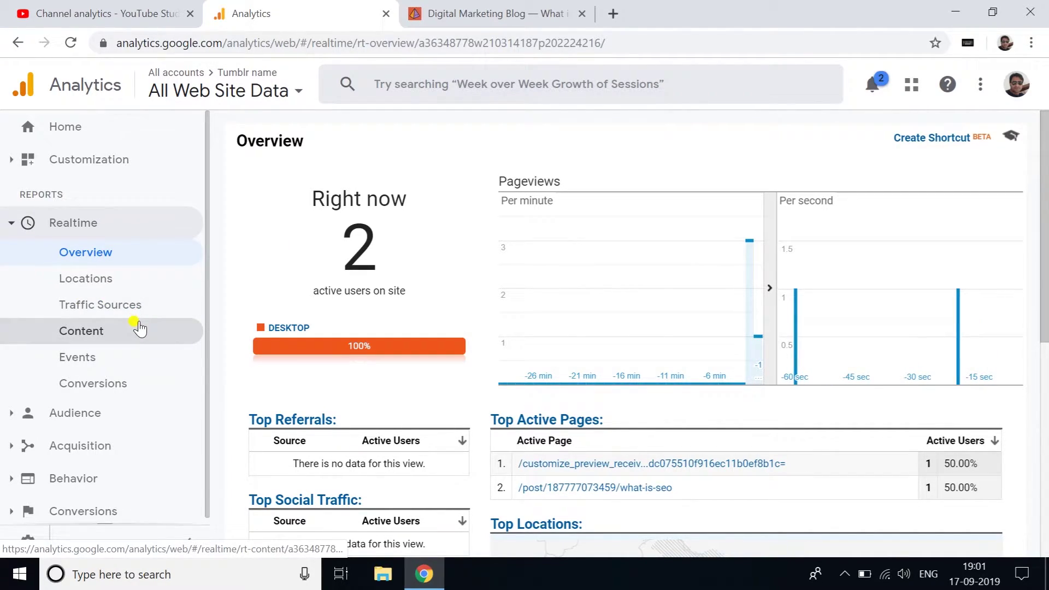
click(492, 13)
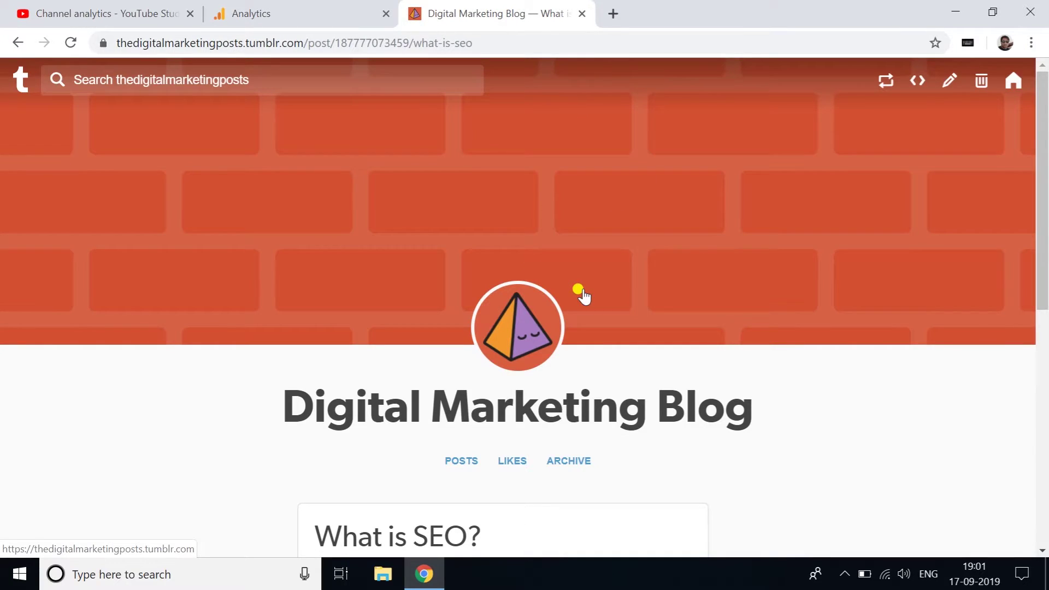